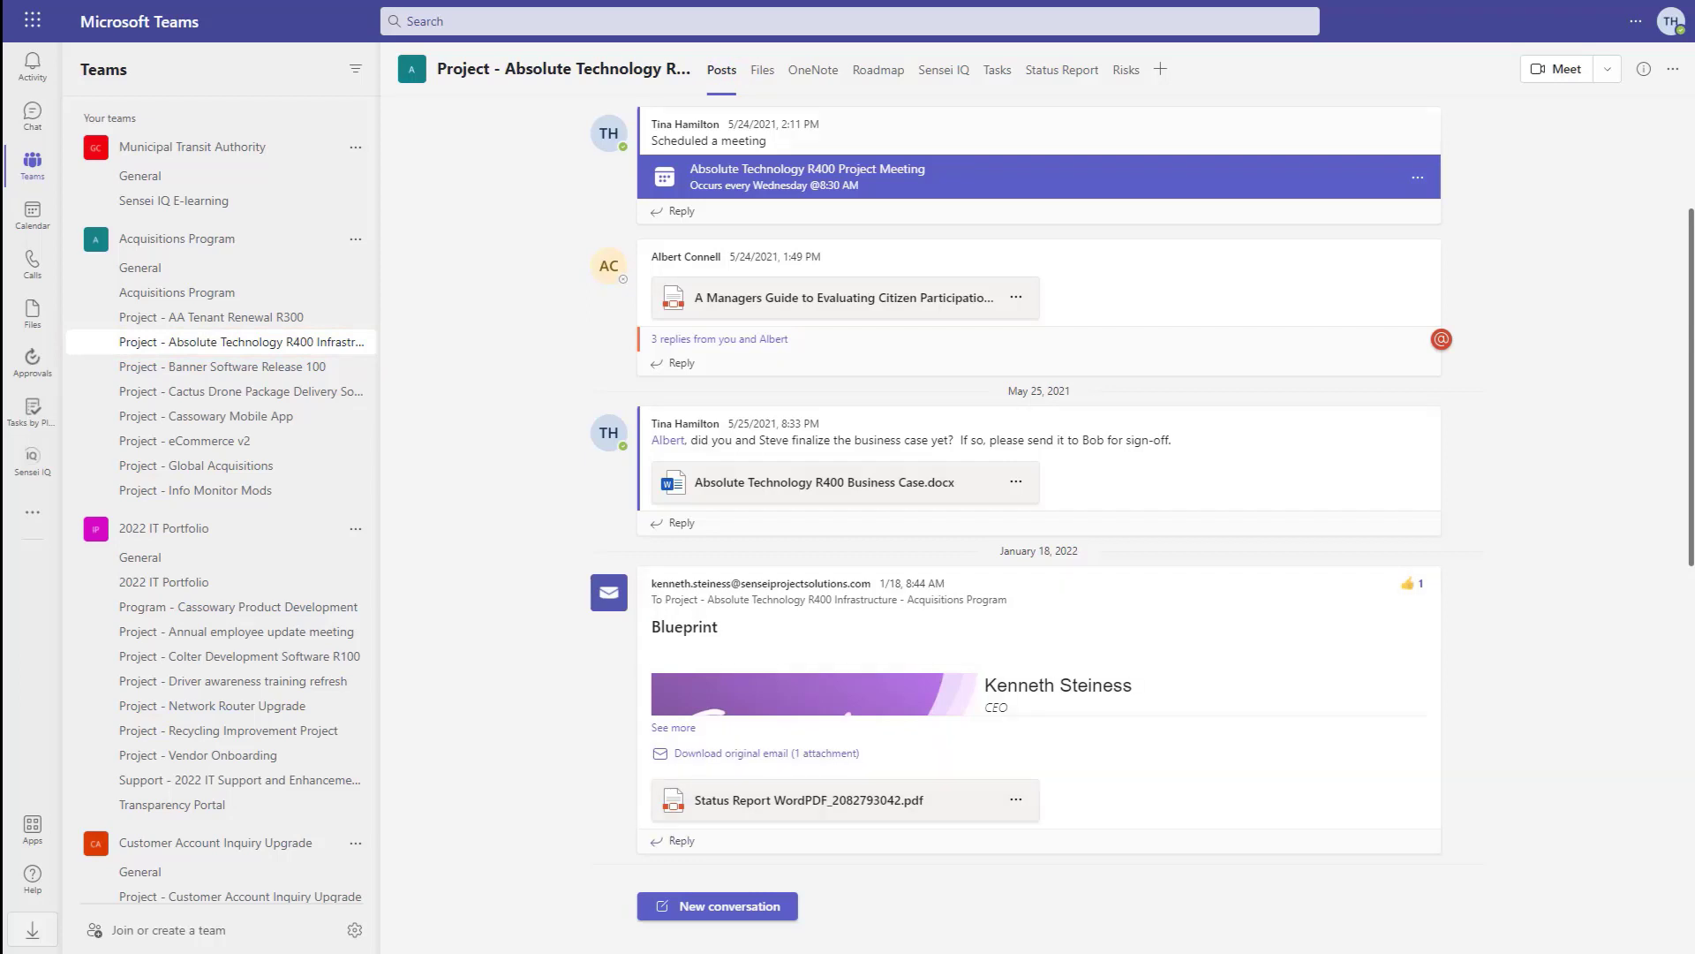
# Browse the Files, OneNote meeting minutes, Roadmap and Sensei IQ project summary tabs.
pyautogui.click(762, 69)
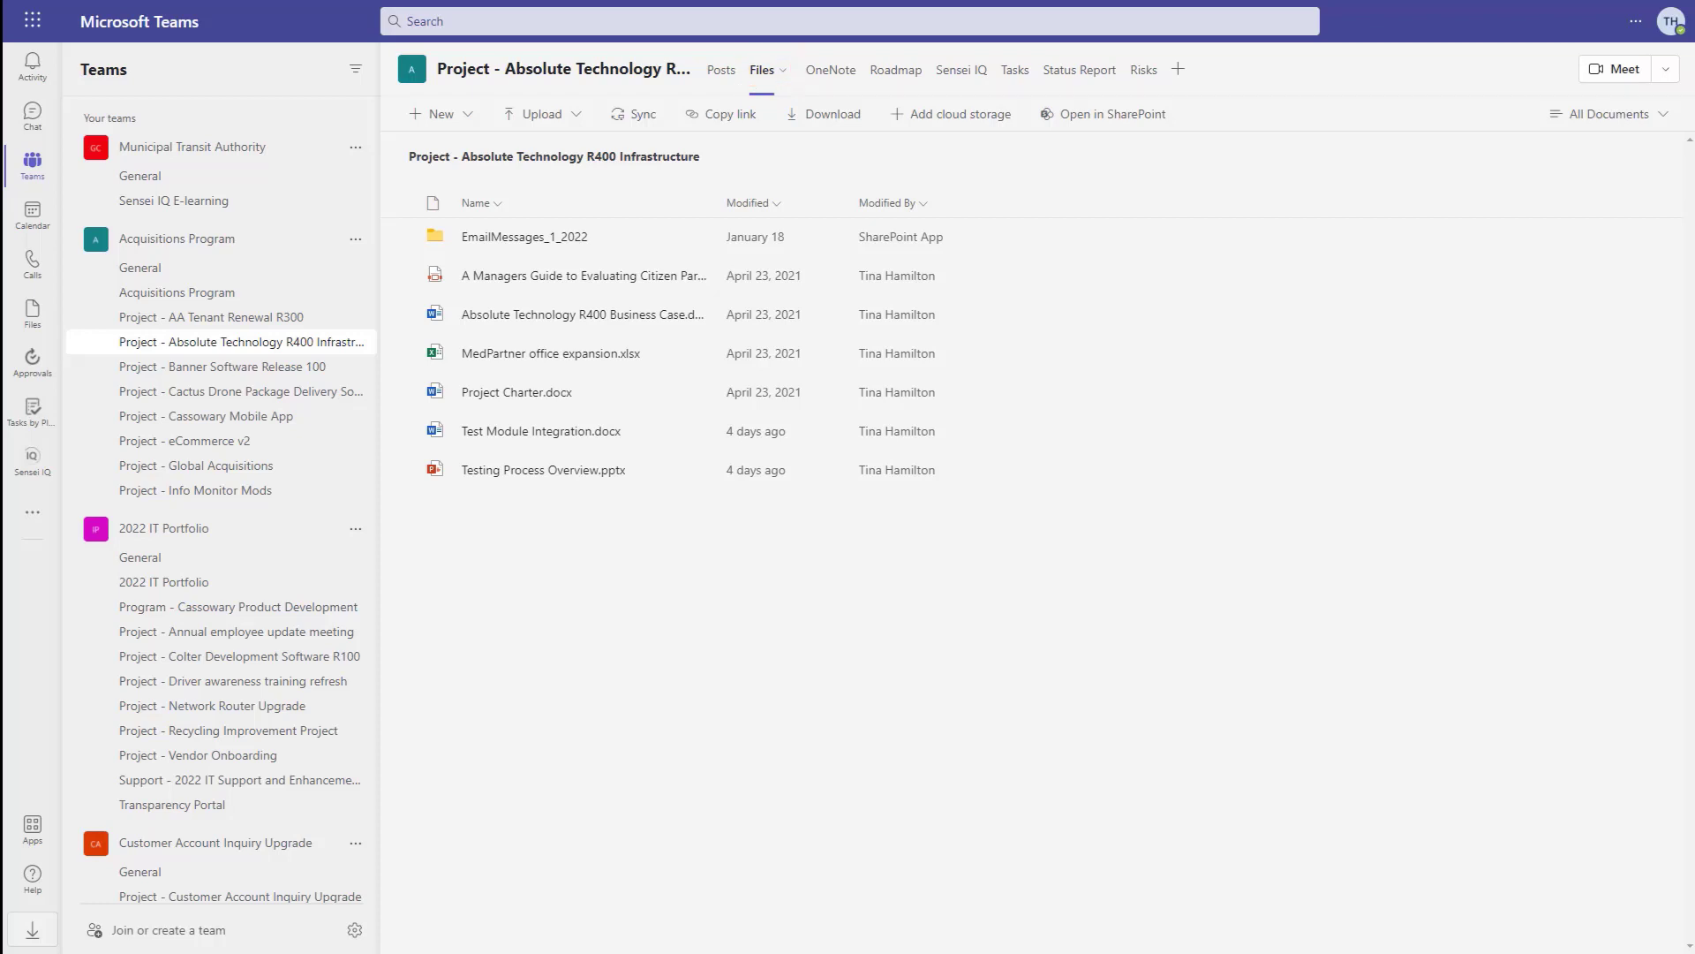
pyautogui.click(830, 70)
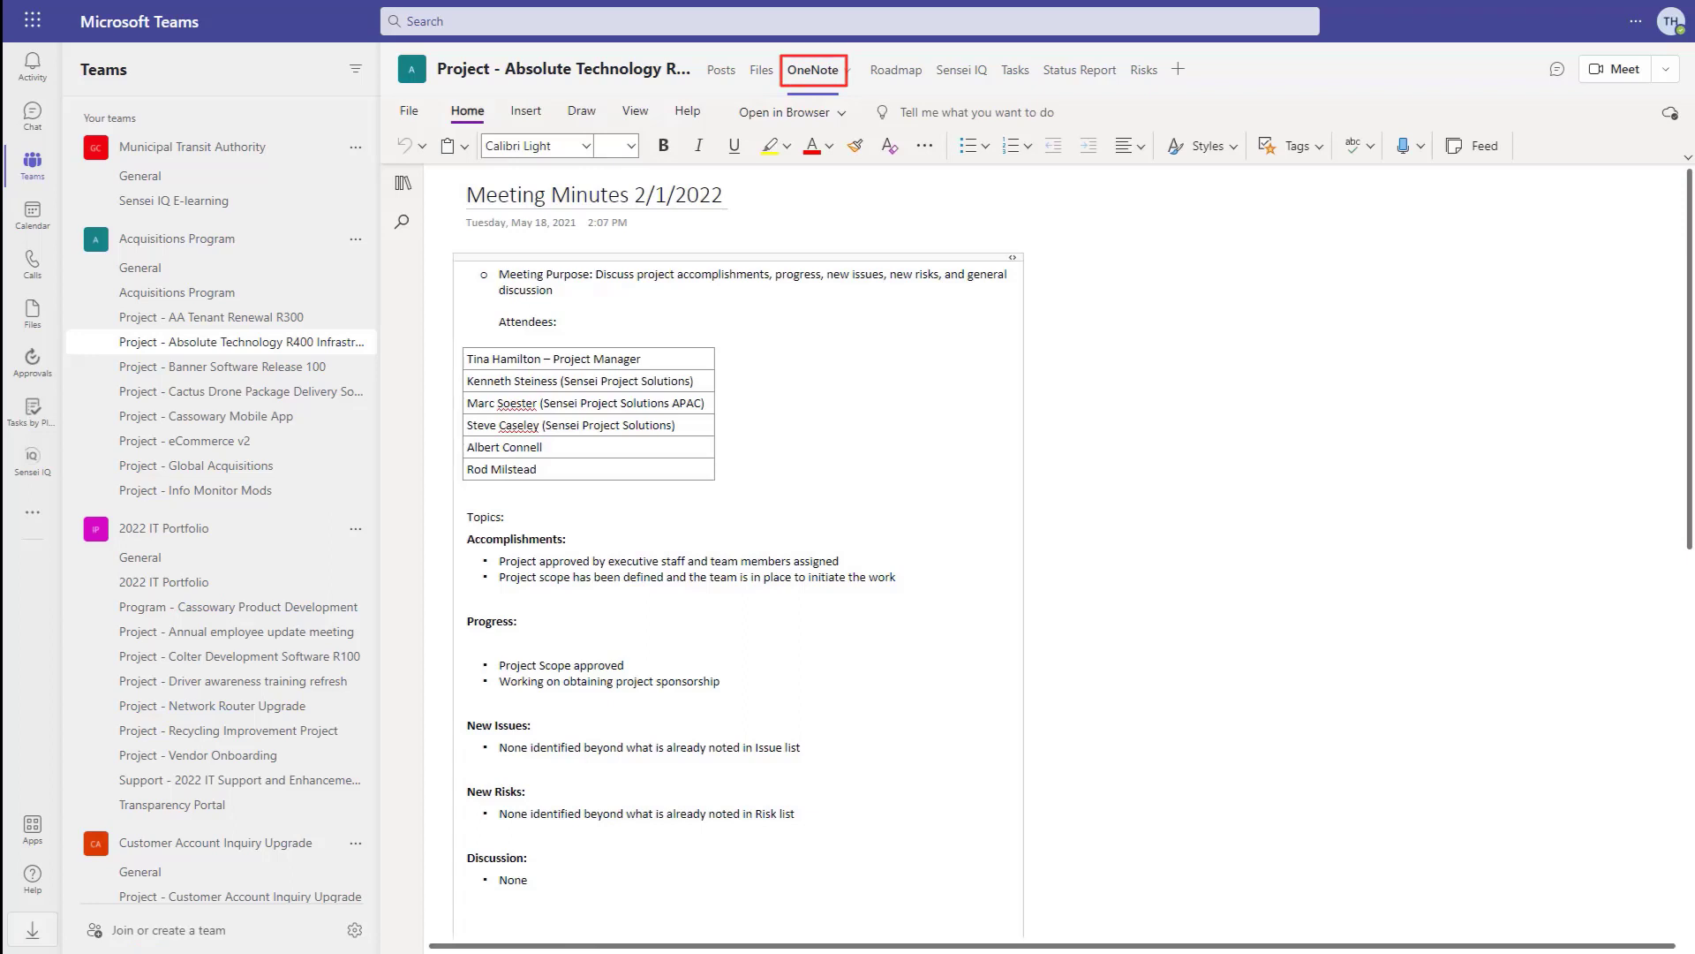
pyautogui.click(878, 70)
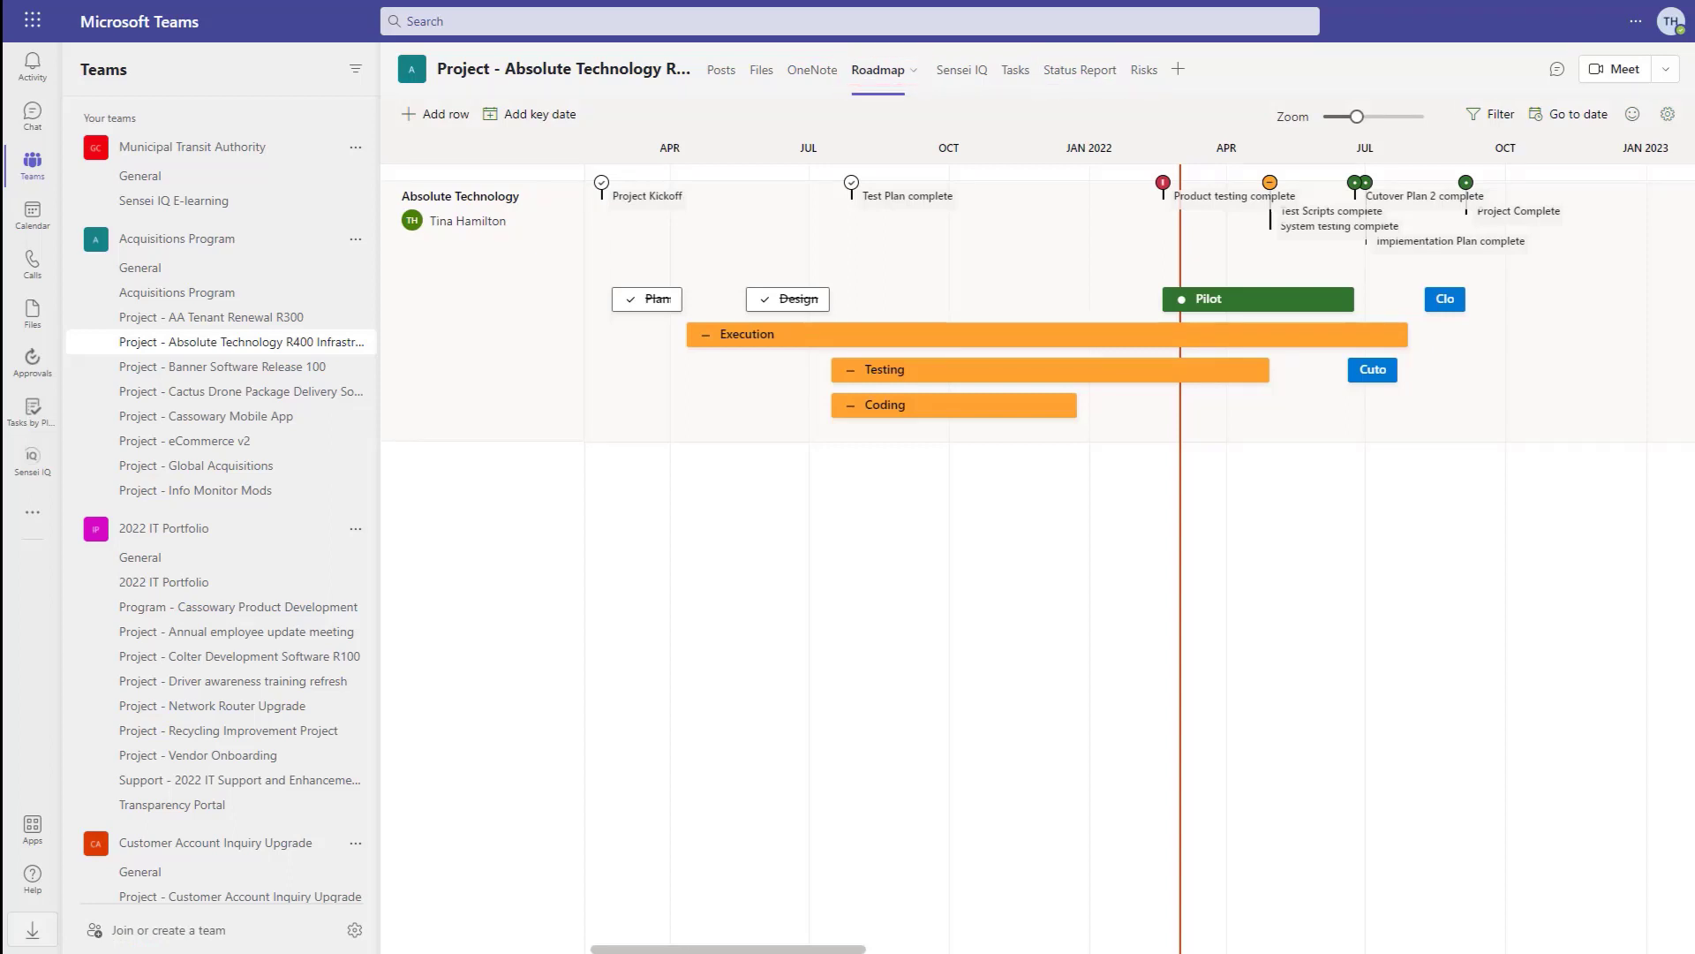
pyautogui.click(944, 70)
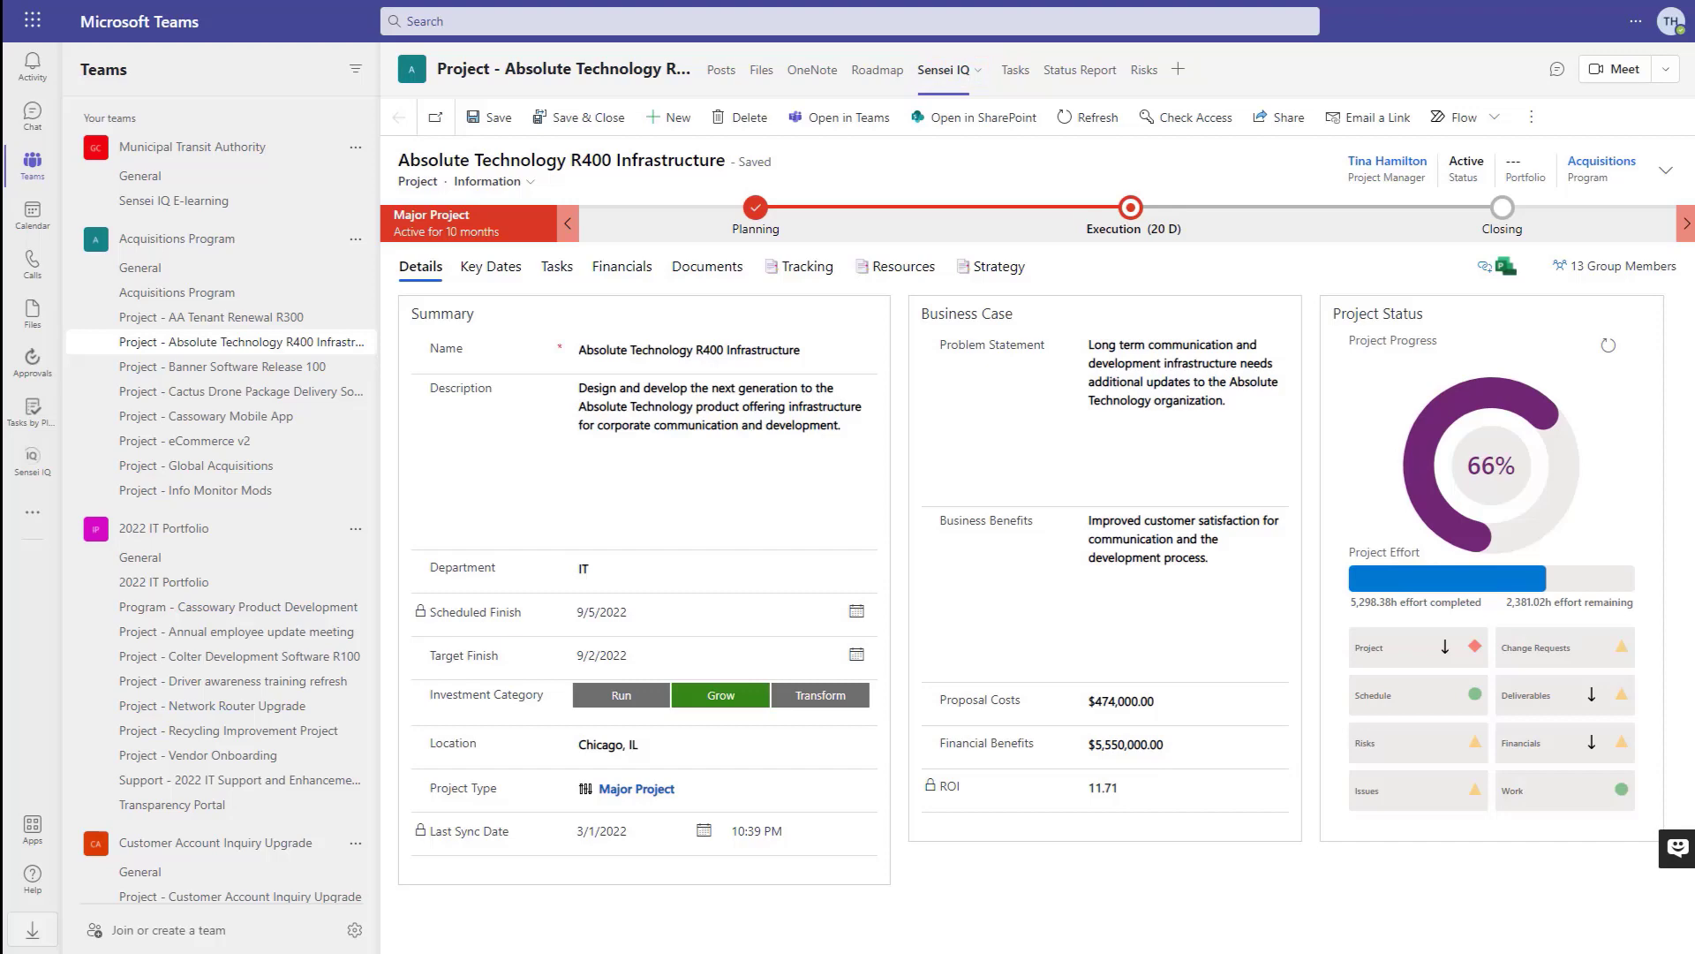
# Expand the Tasks tab so the task plan fills the window.
pyautogui.click(1016, 70)
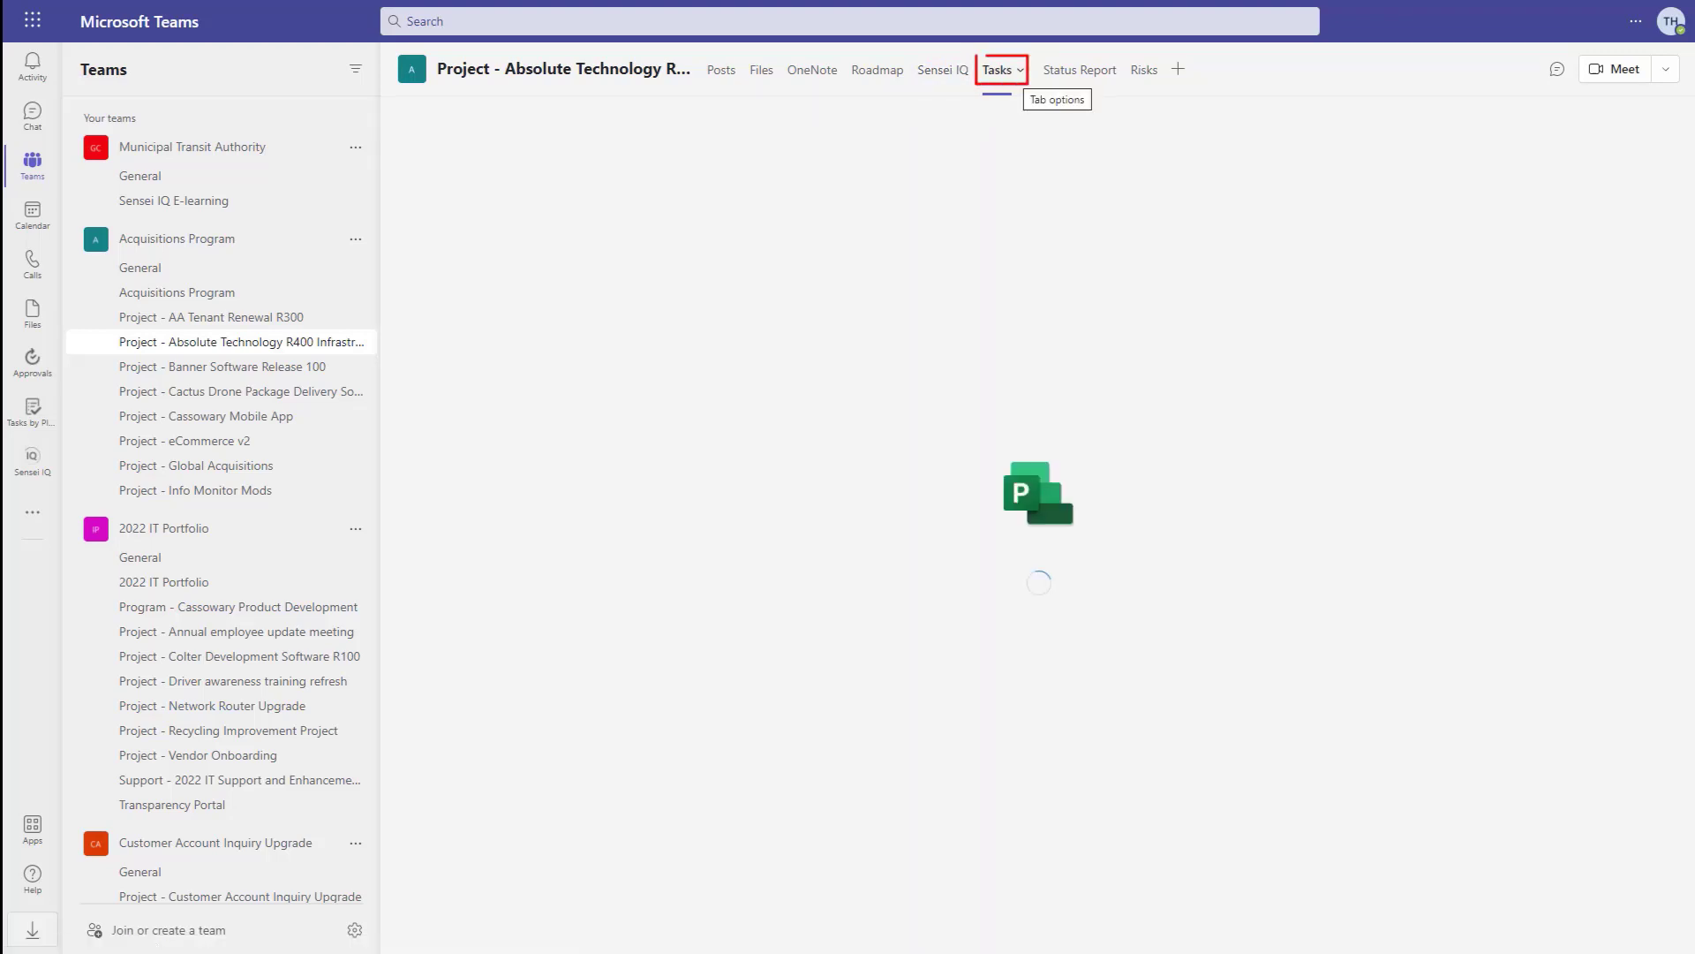
pyautogui.click(1021, 69)
pyautogui.click(981, 126)
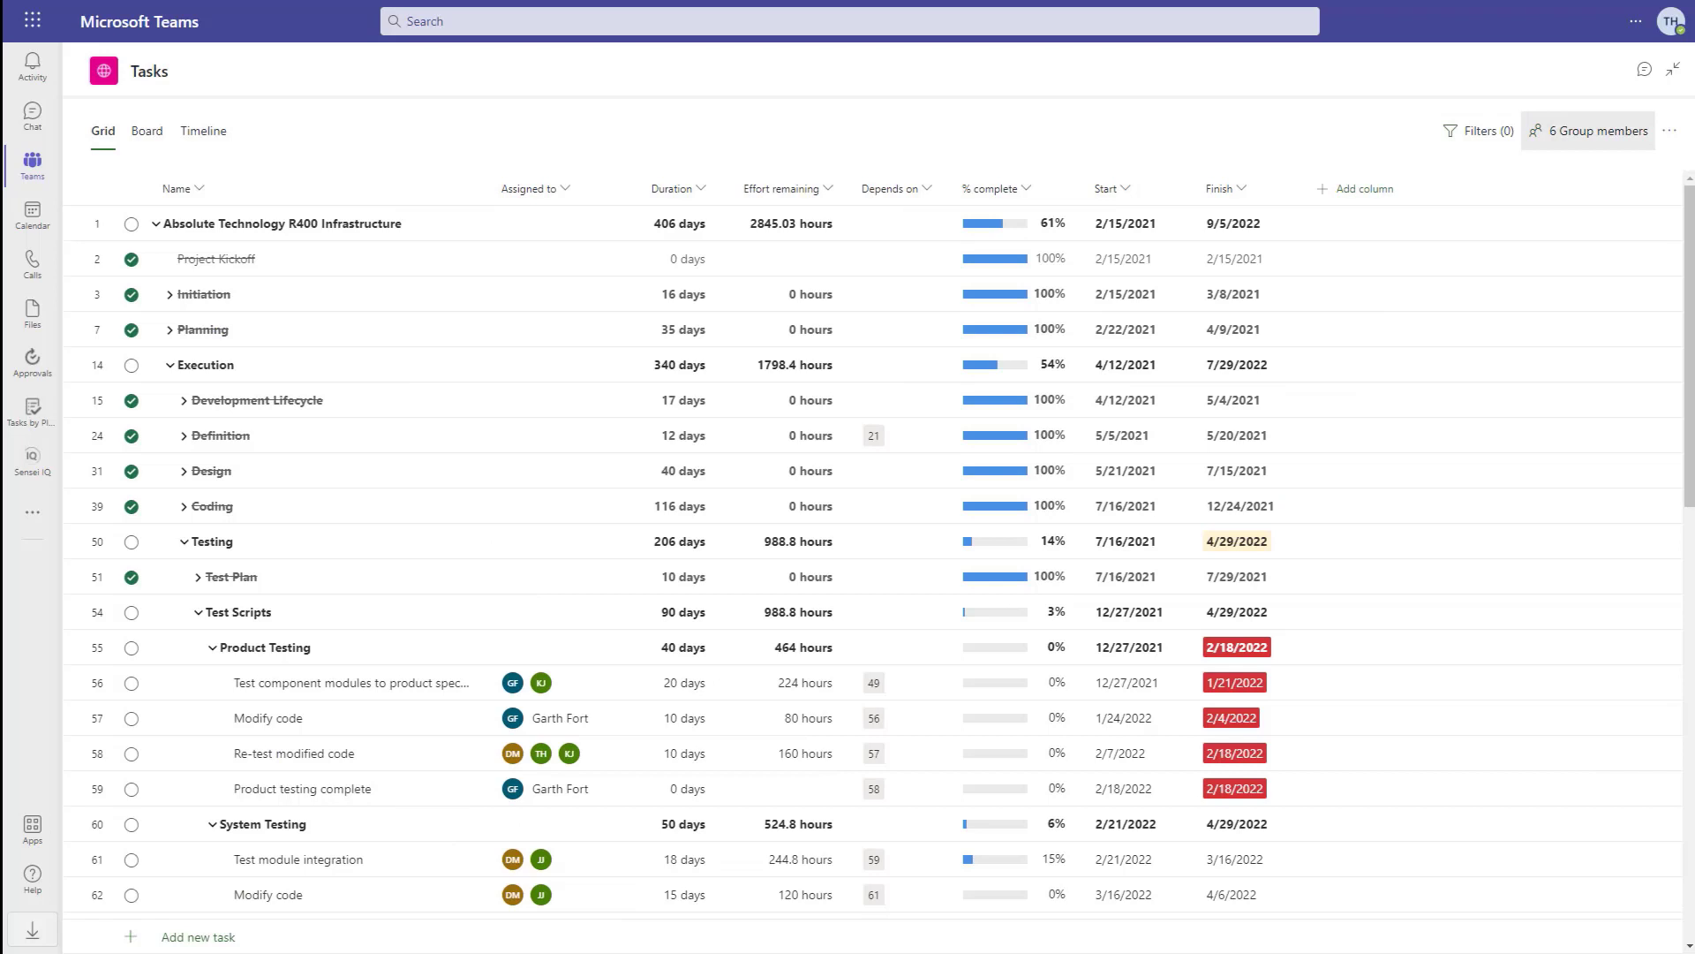
# Check the 6 group members, then add a Value star-rating column to the task grid.
pyautogui.click(1589, 131)
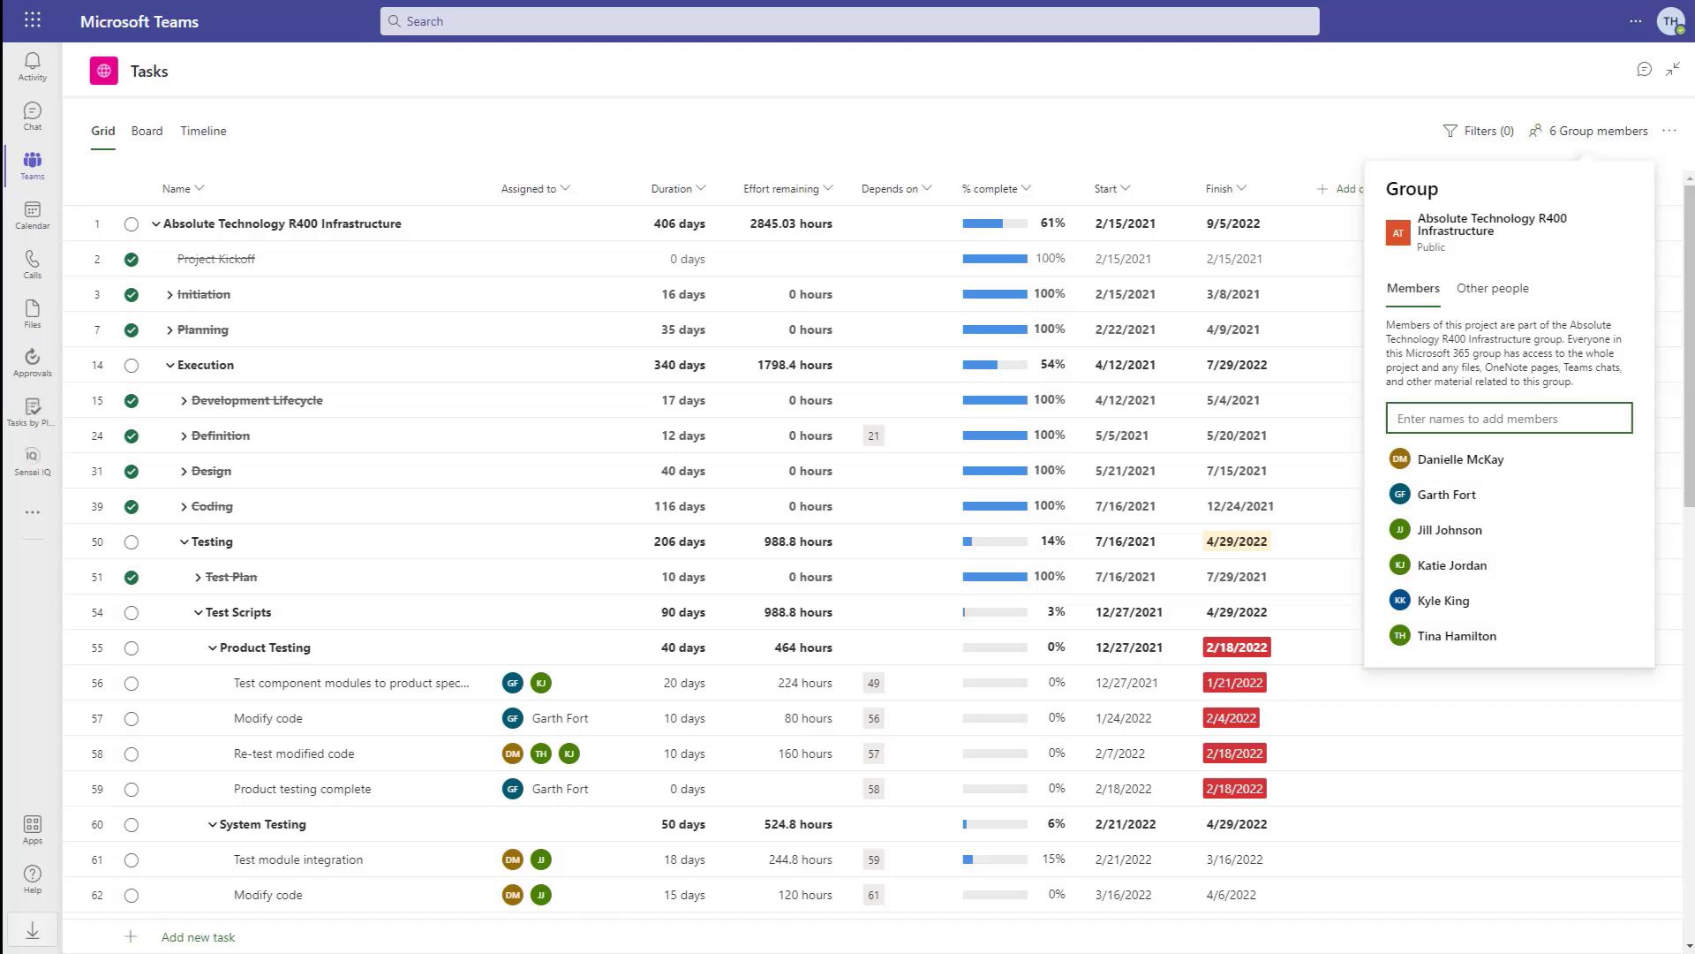
pyautogui.press('Escape')
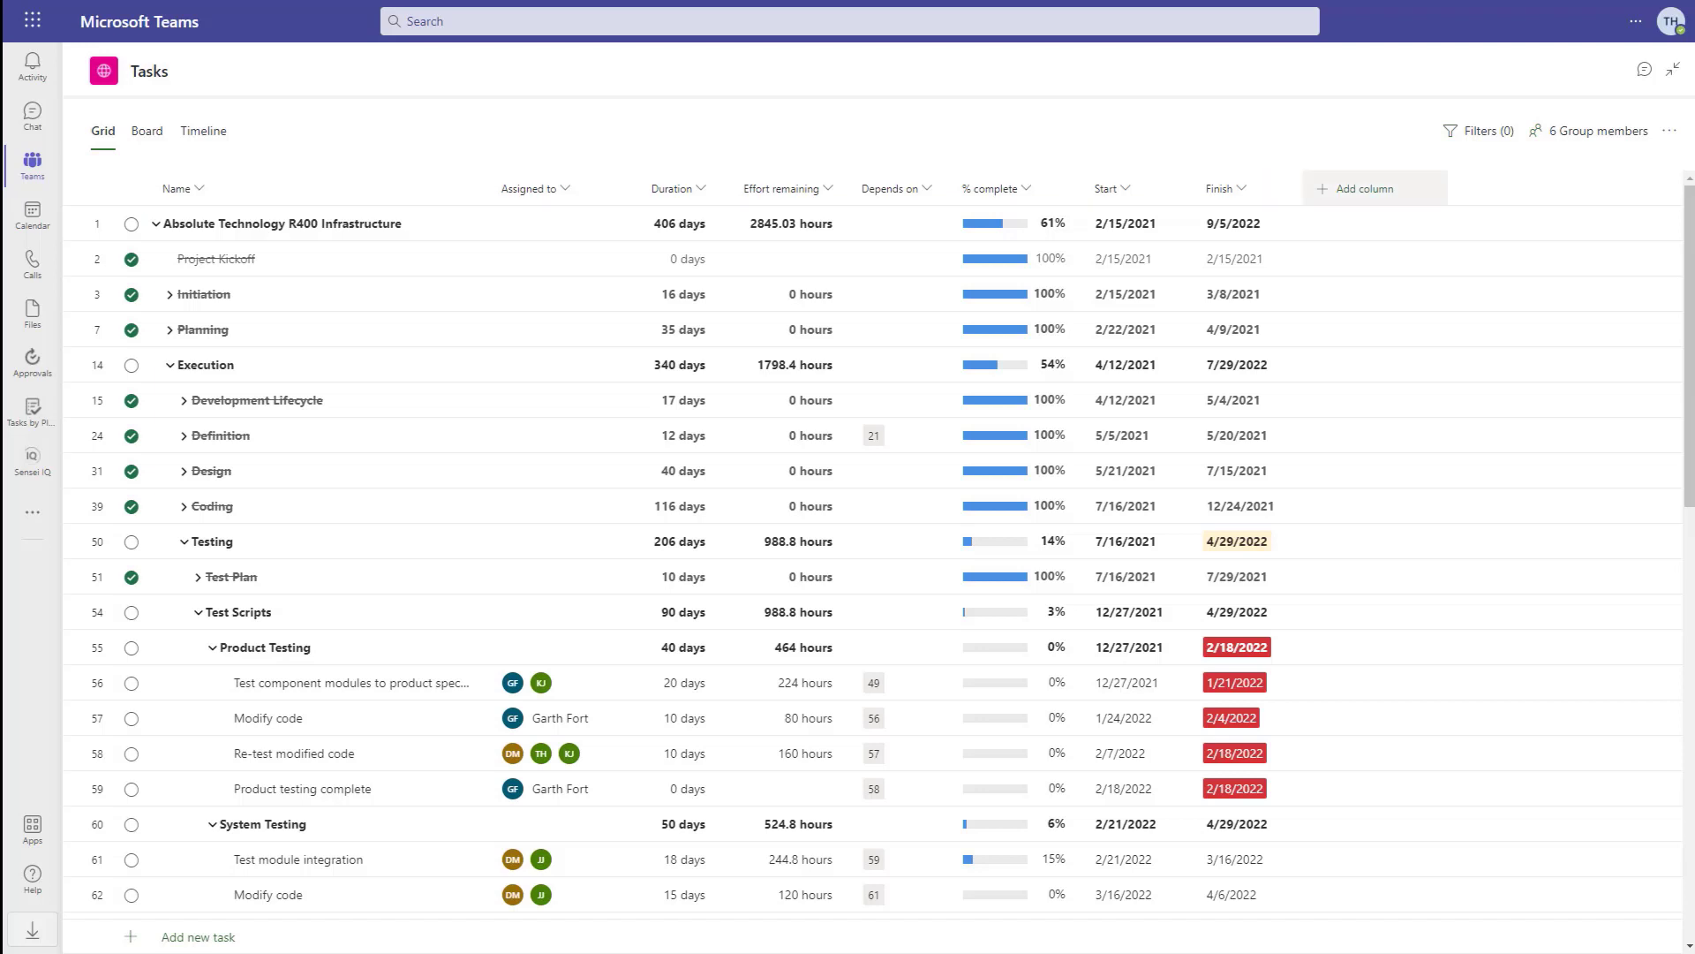
pyautogui.click(1366, 188)
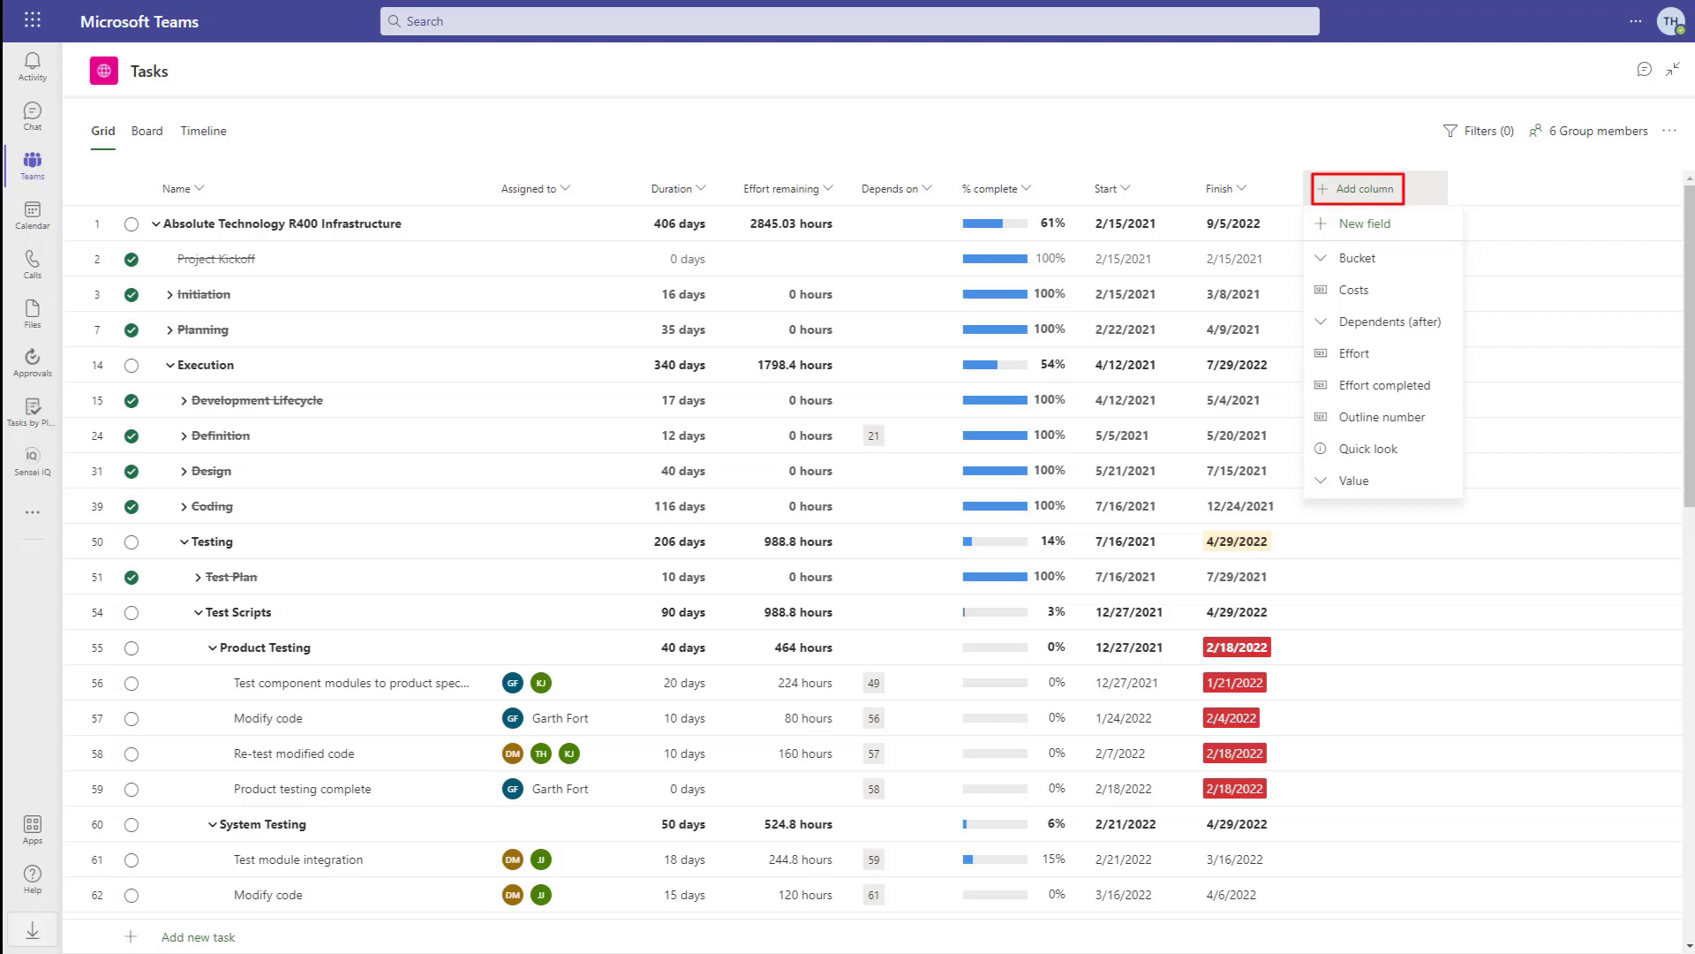
pyautogui.click(1353, 481)
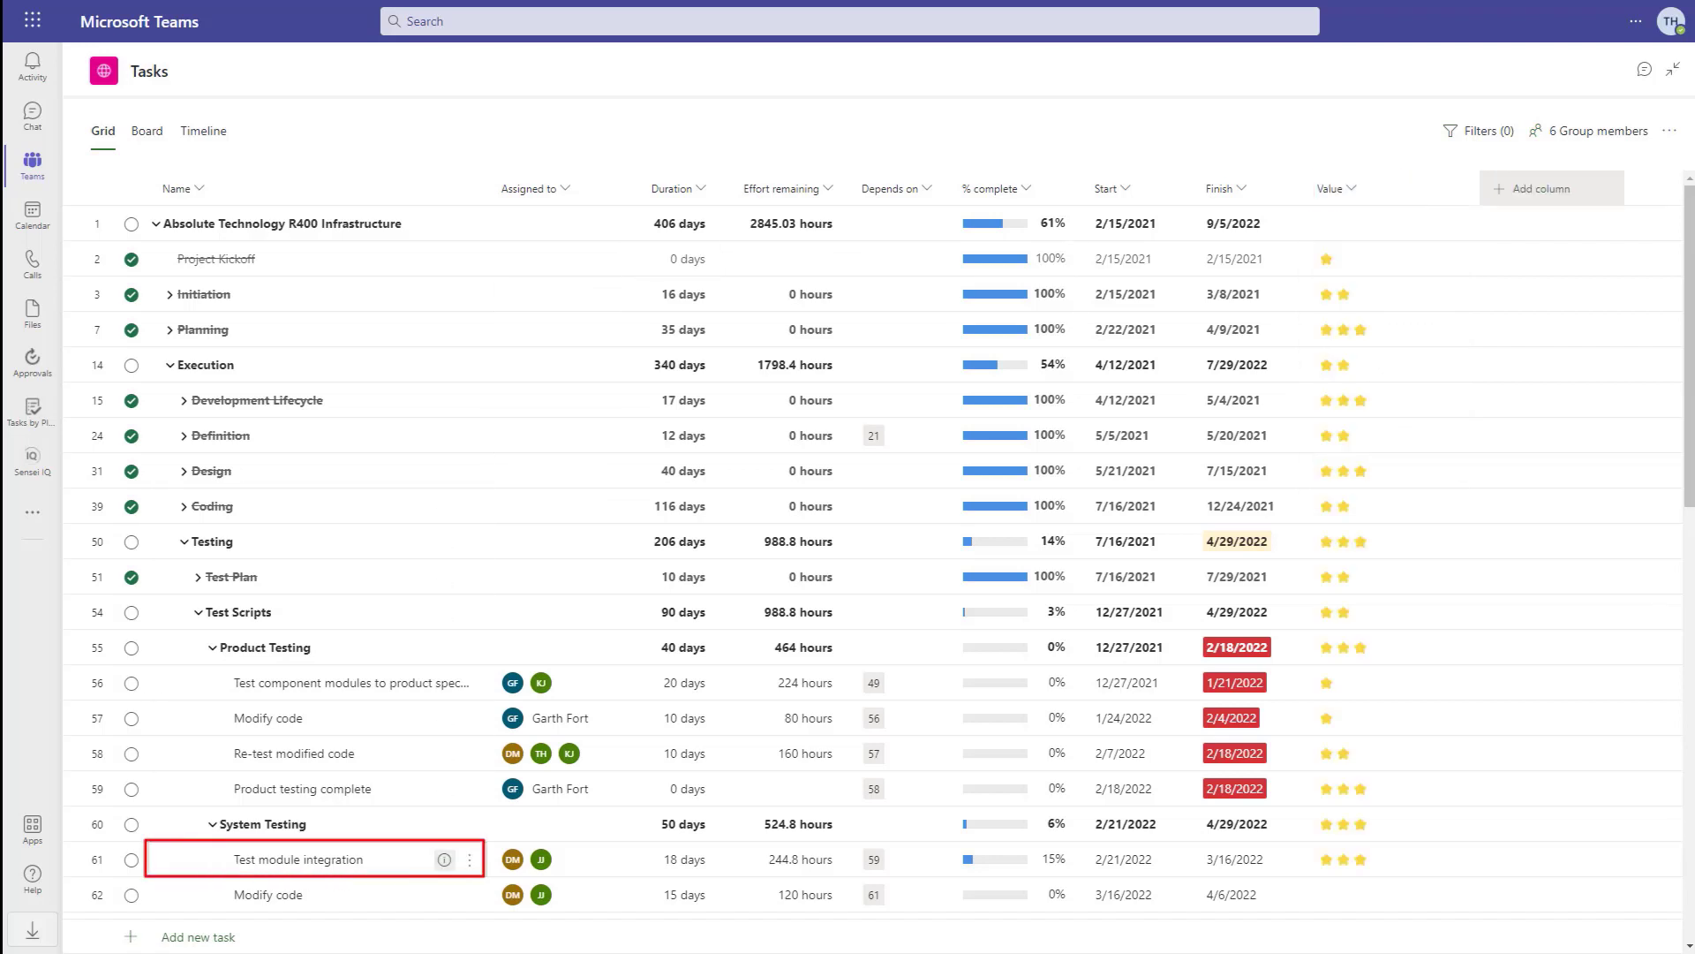
# In Test module integration details, review assignees and tick 'Create baseline backup for resets after tests'.
pyautogui.click(444, 859)
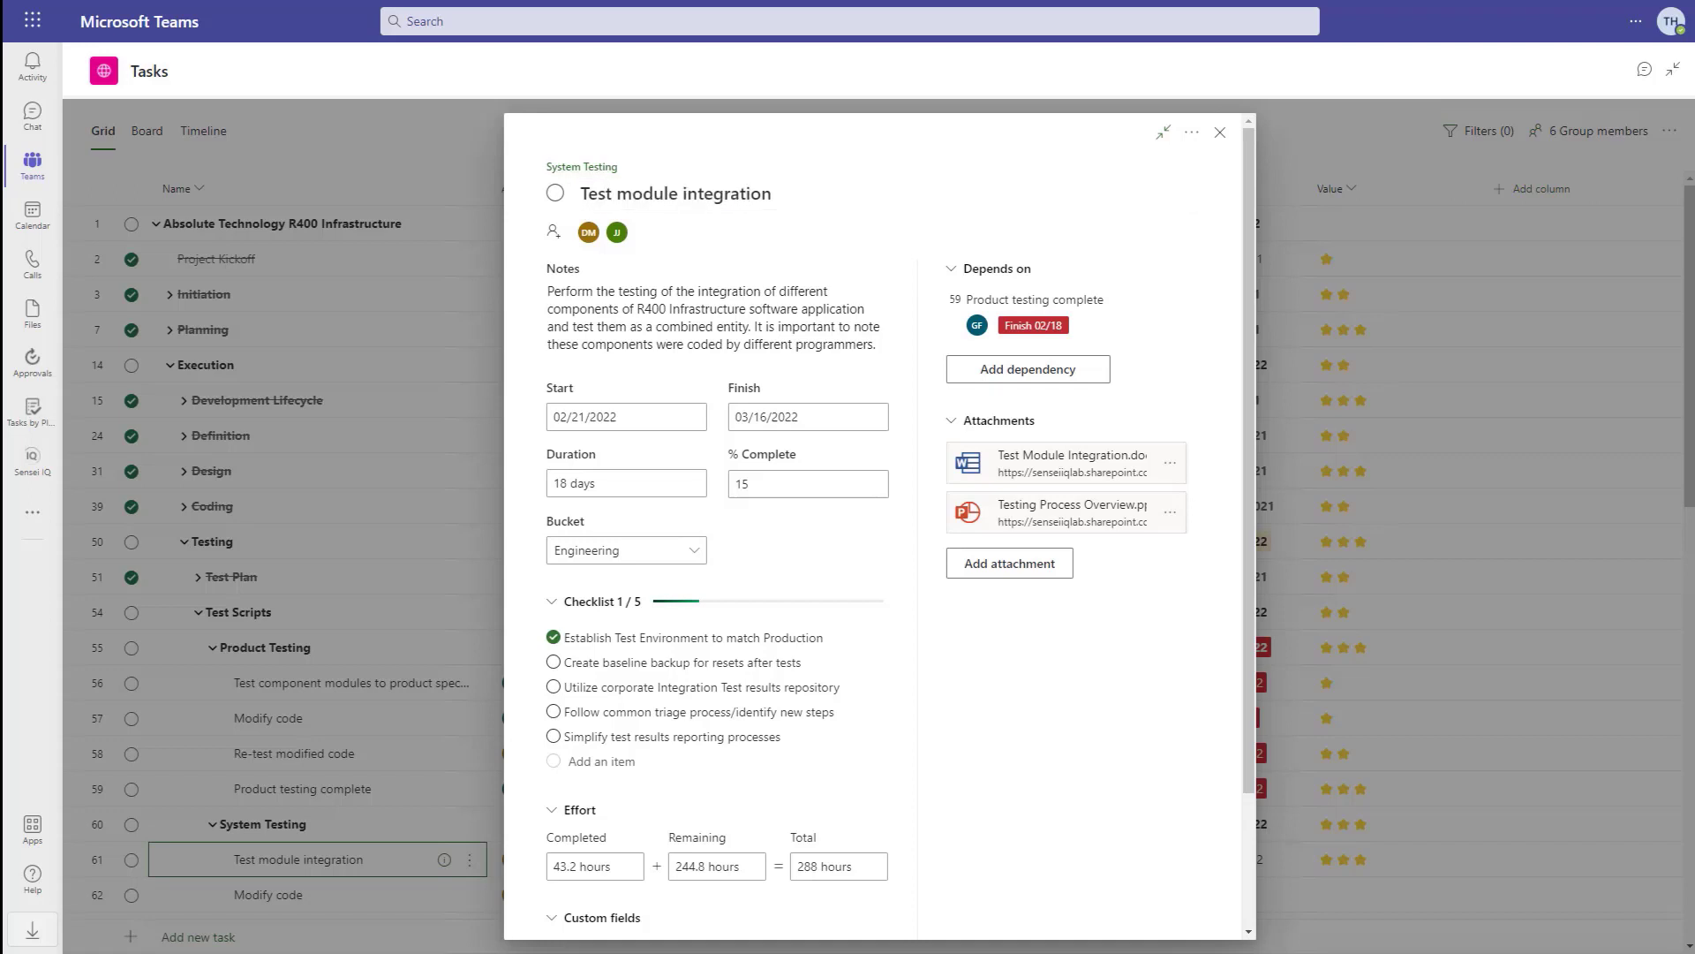
pyautogui.click(616, 232)
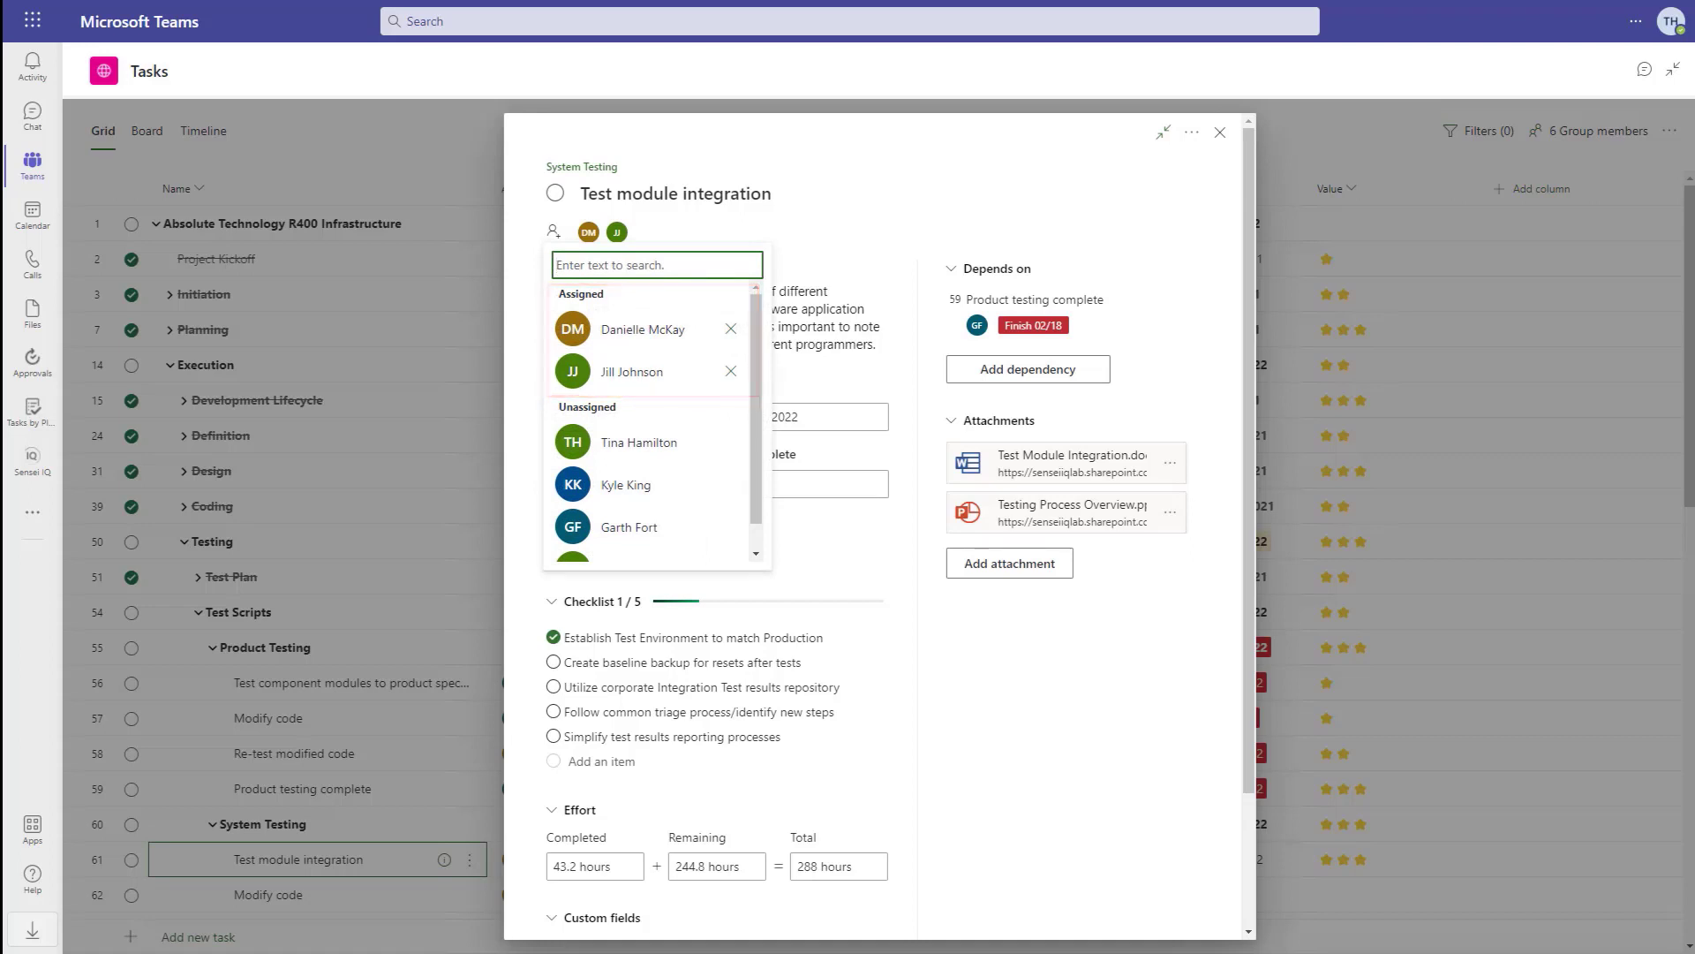
pyautogui.scroll(-1, 811, 288)
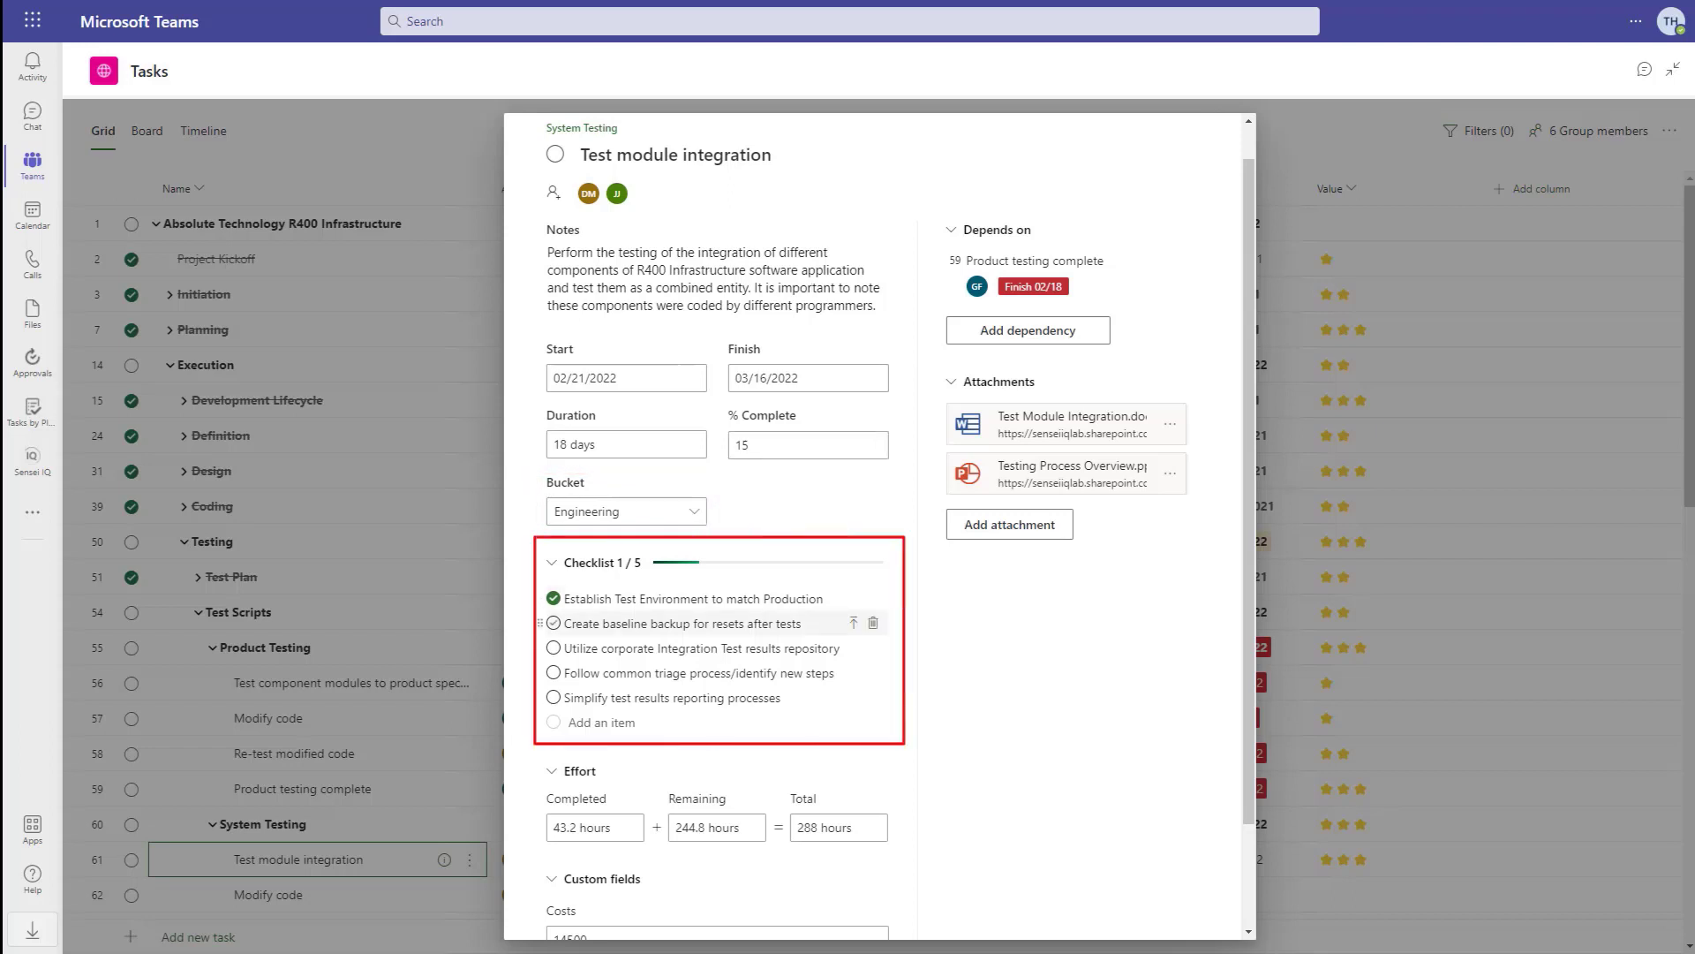
pyautogui.click(553, 624)
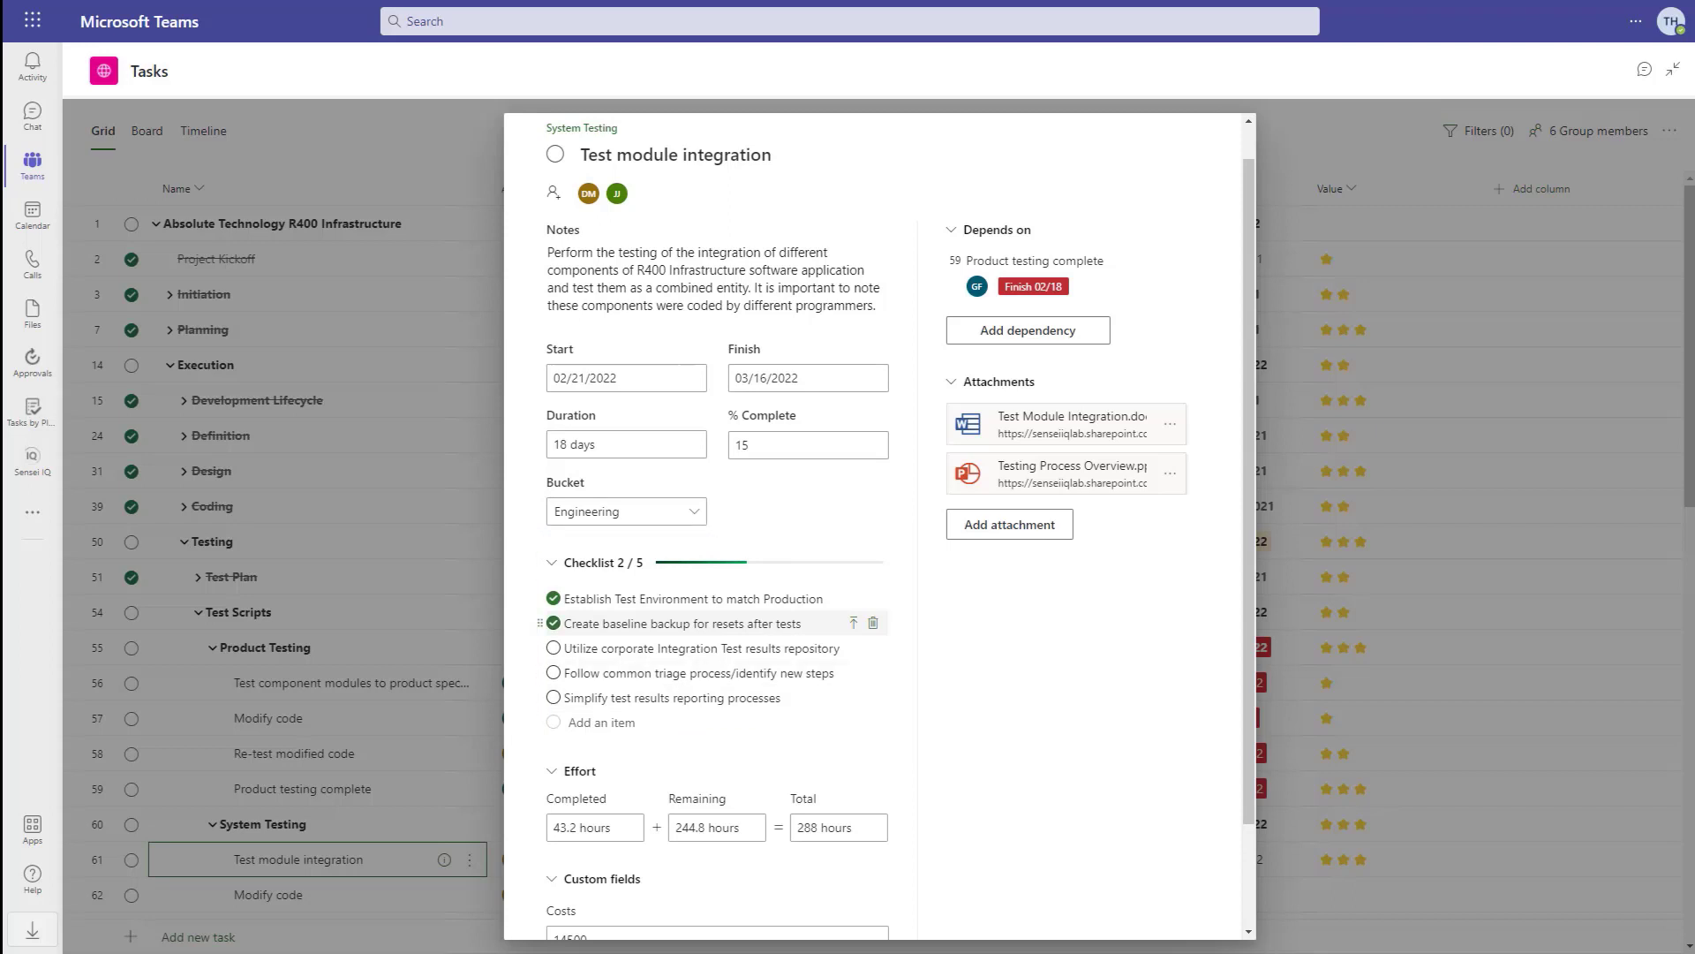
pyautogui.scroll(-2, 874, 530)
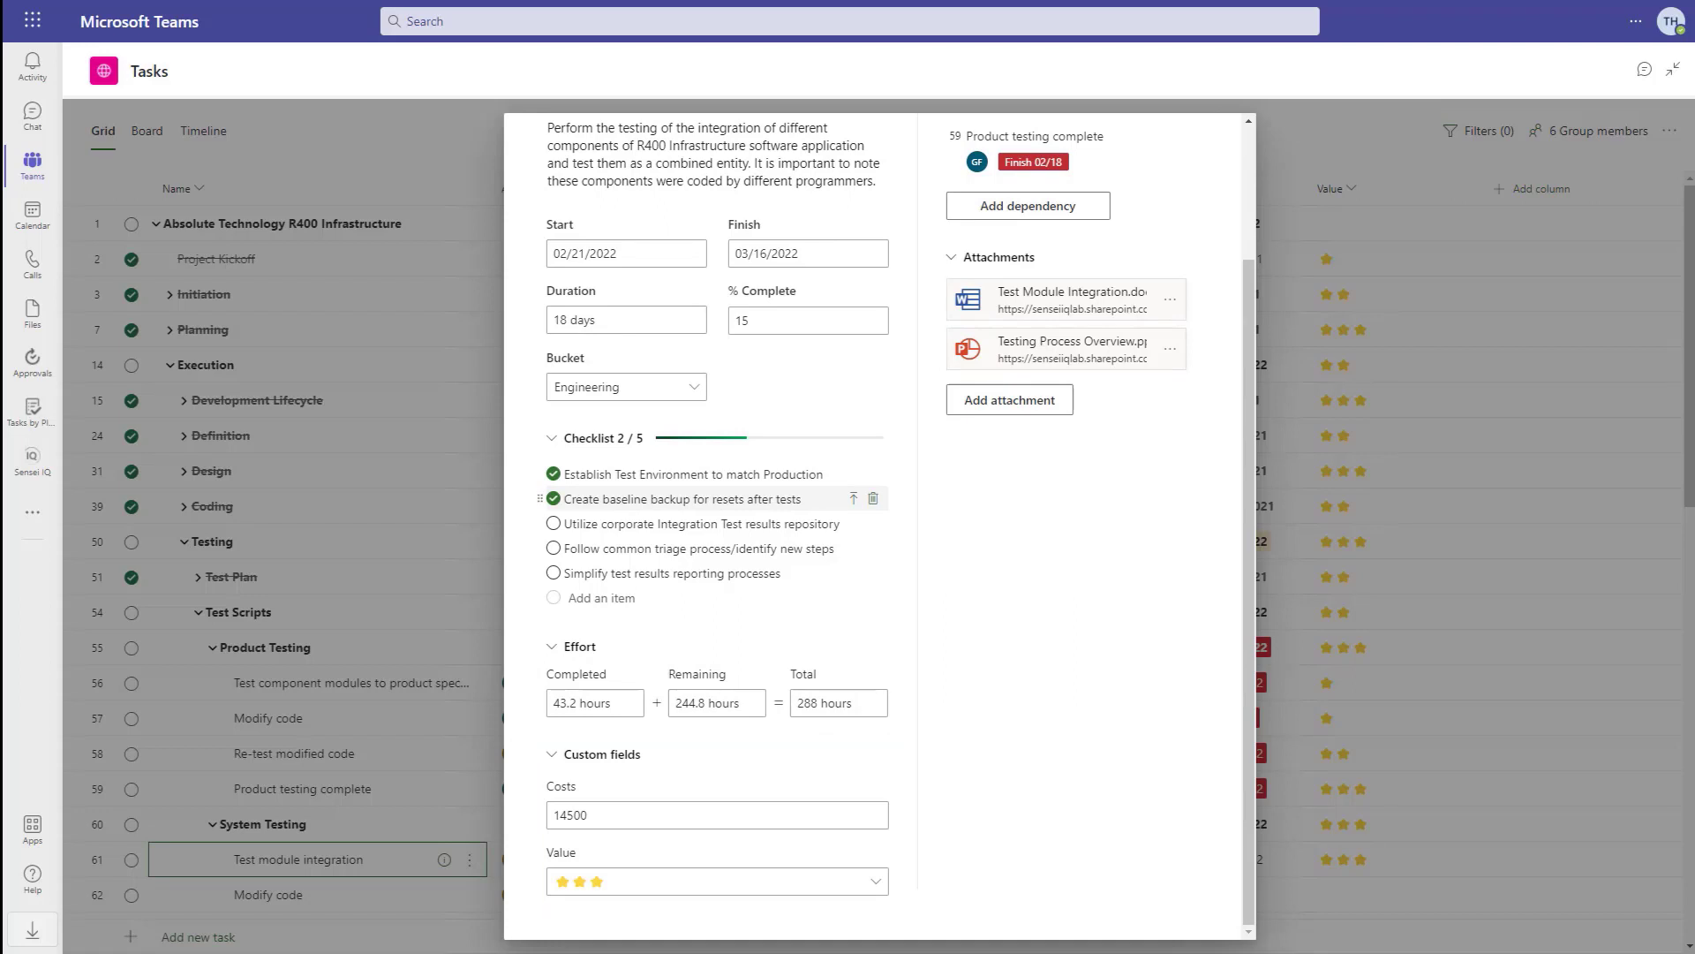
pyautogui.scroll(3, 874, 530)
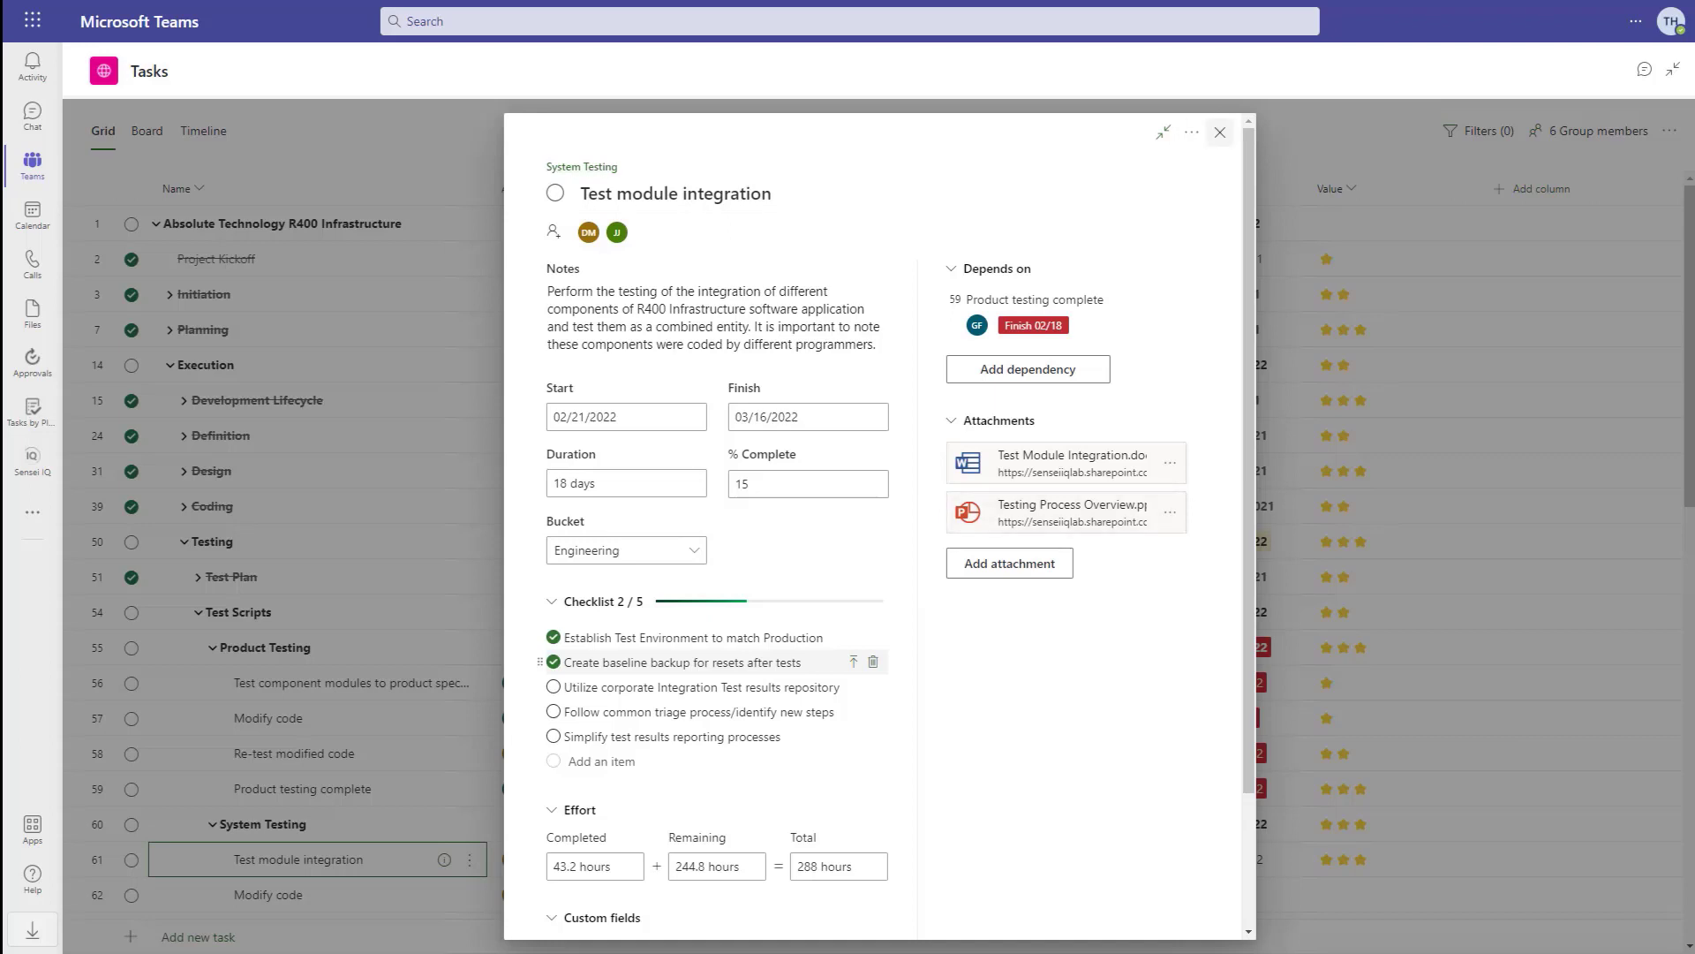
# Close task details, try the Late, Critical path and Assigned to filters, then clear them all.
pyautogui.click(1219, 132)
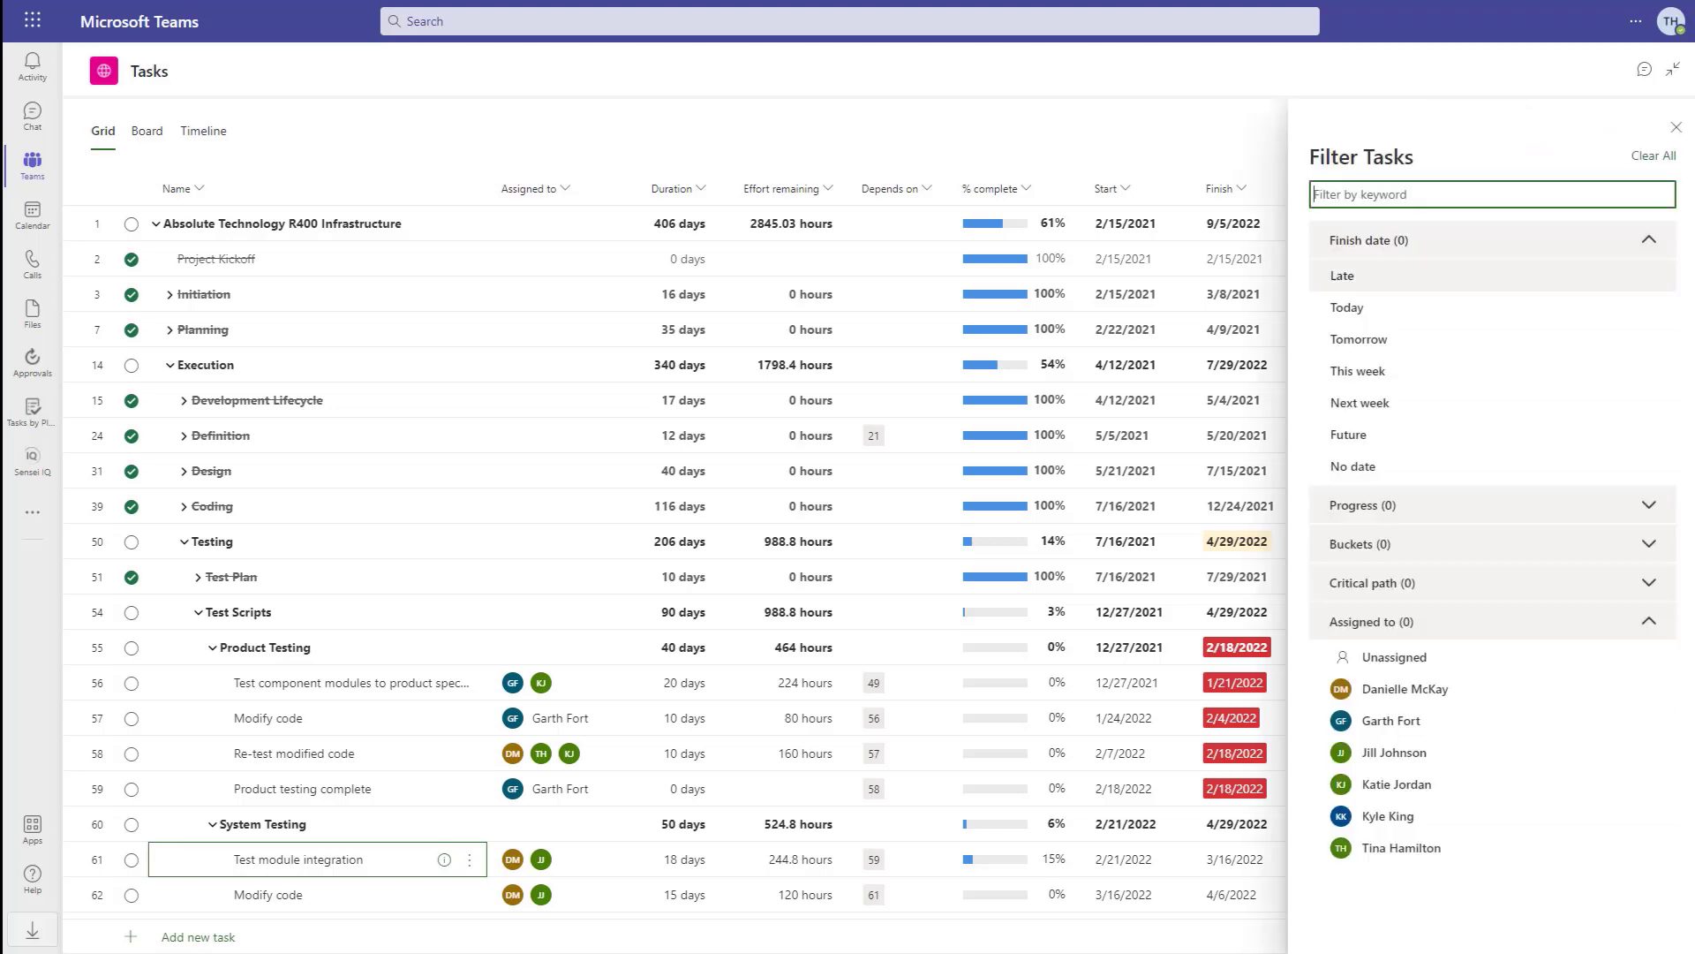
pyautogui.click(1342, 276)
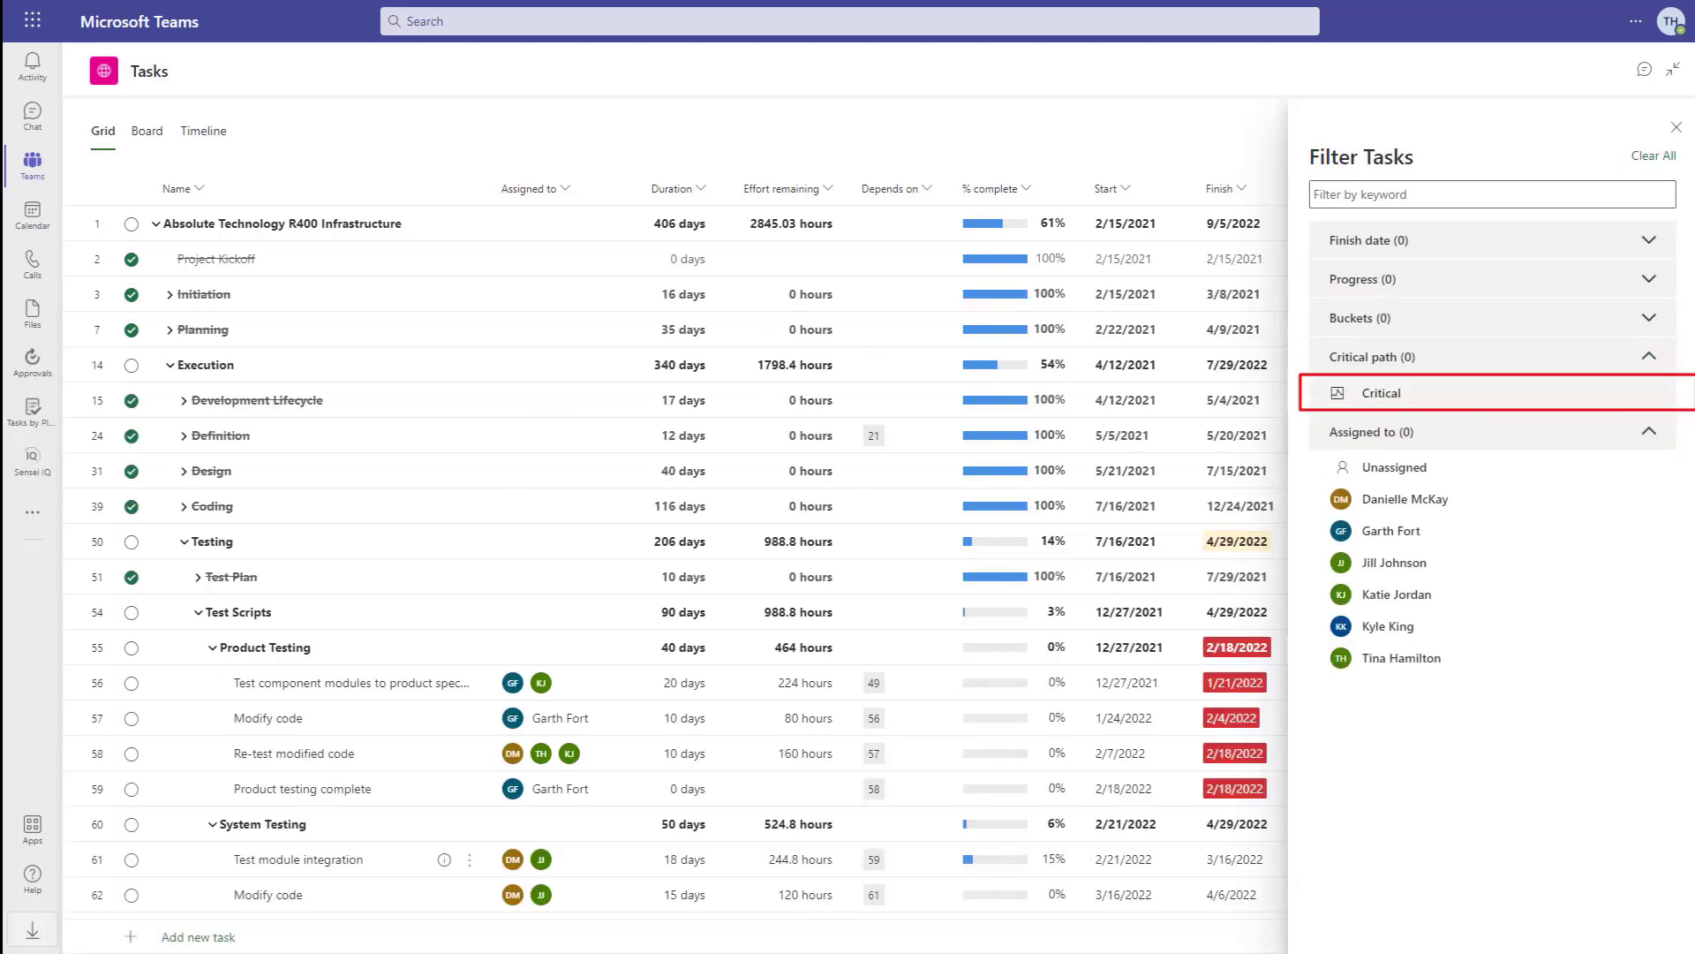
pyautogui.click(1381, 393)
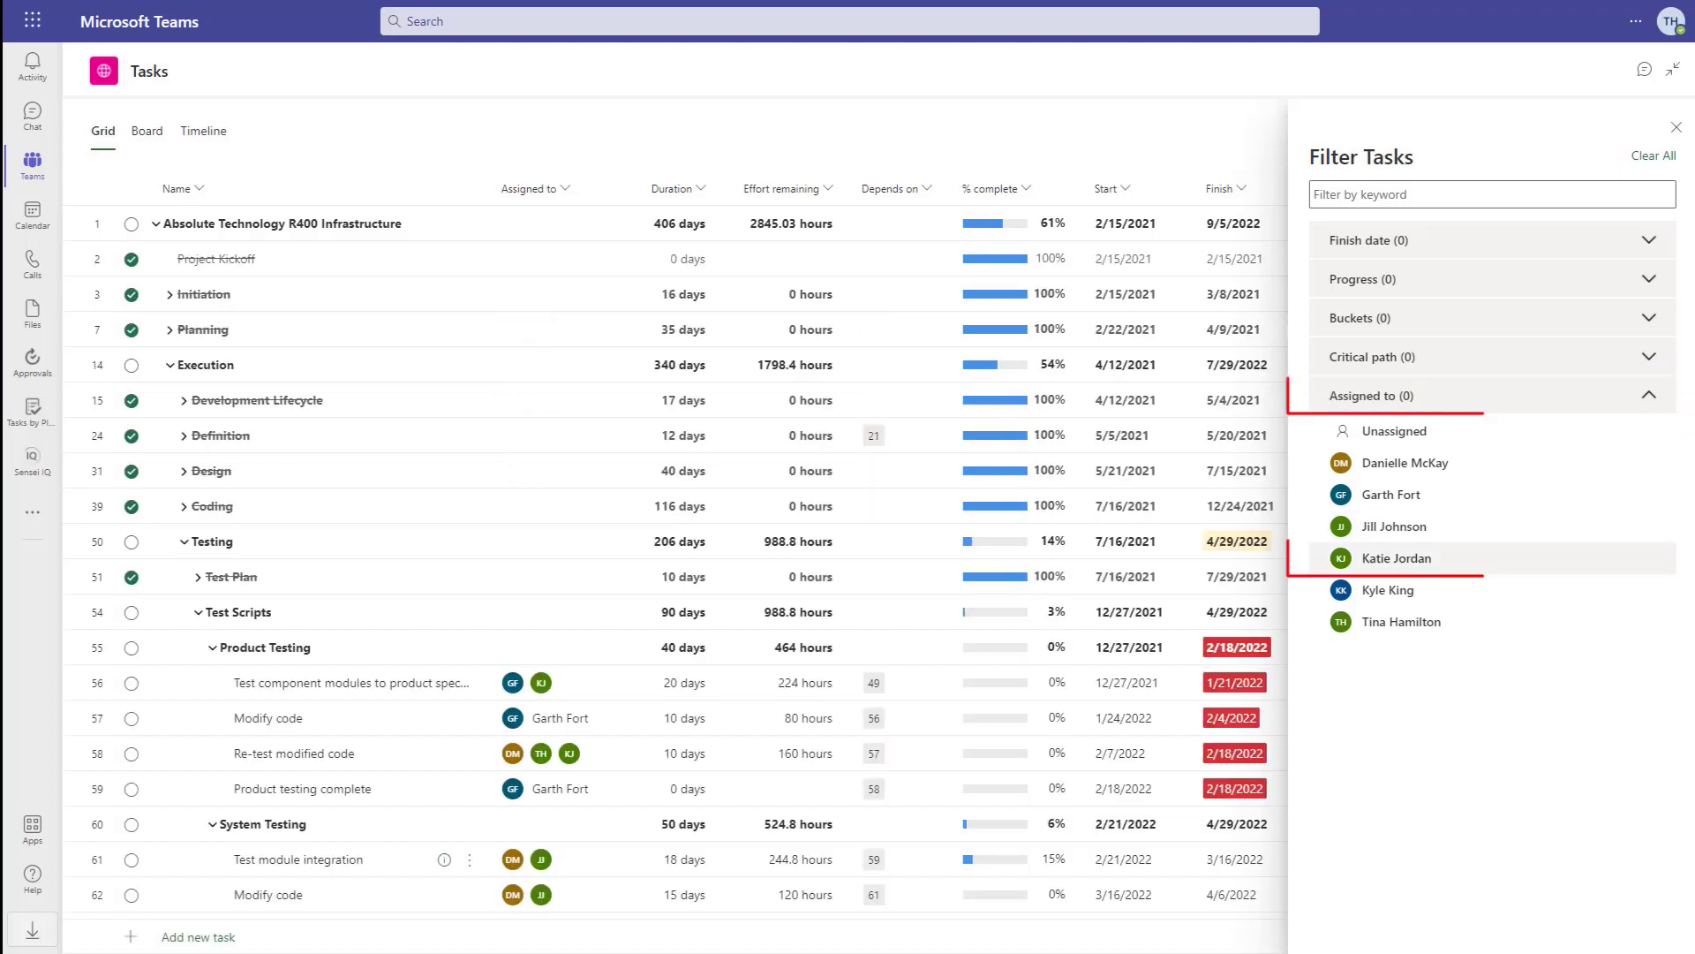
pyautogui.click(1397, 558)
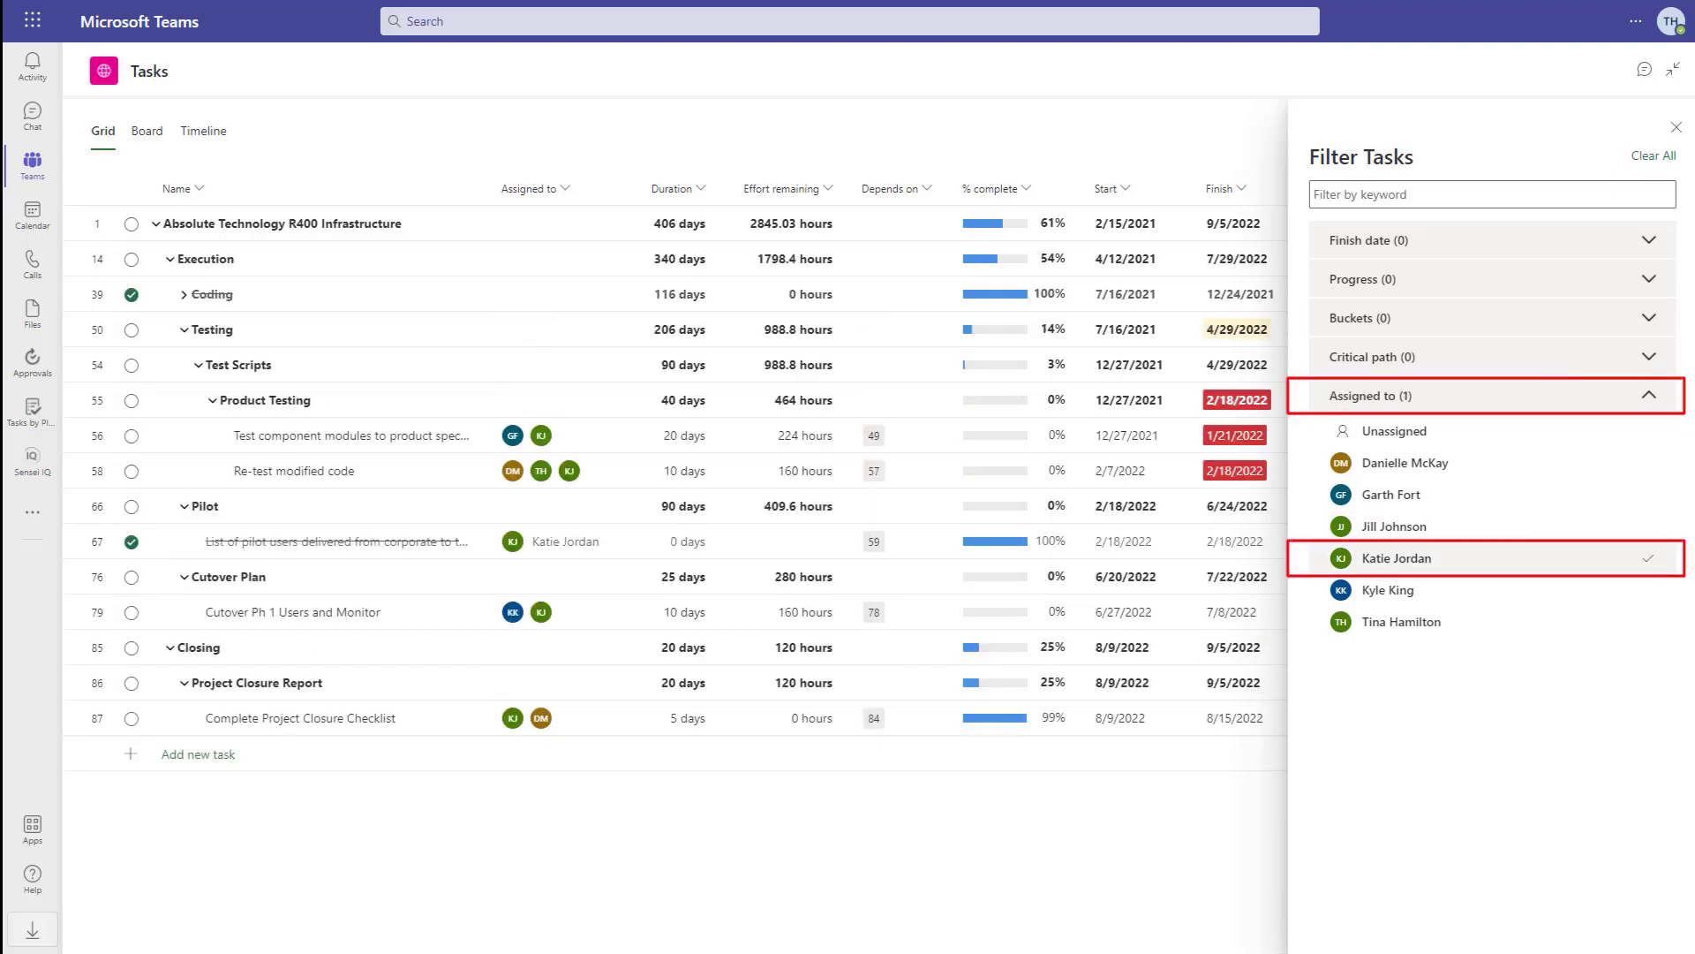
pyautogui.click(1654, 155)
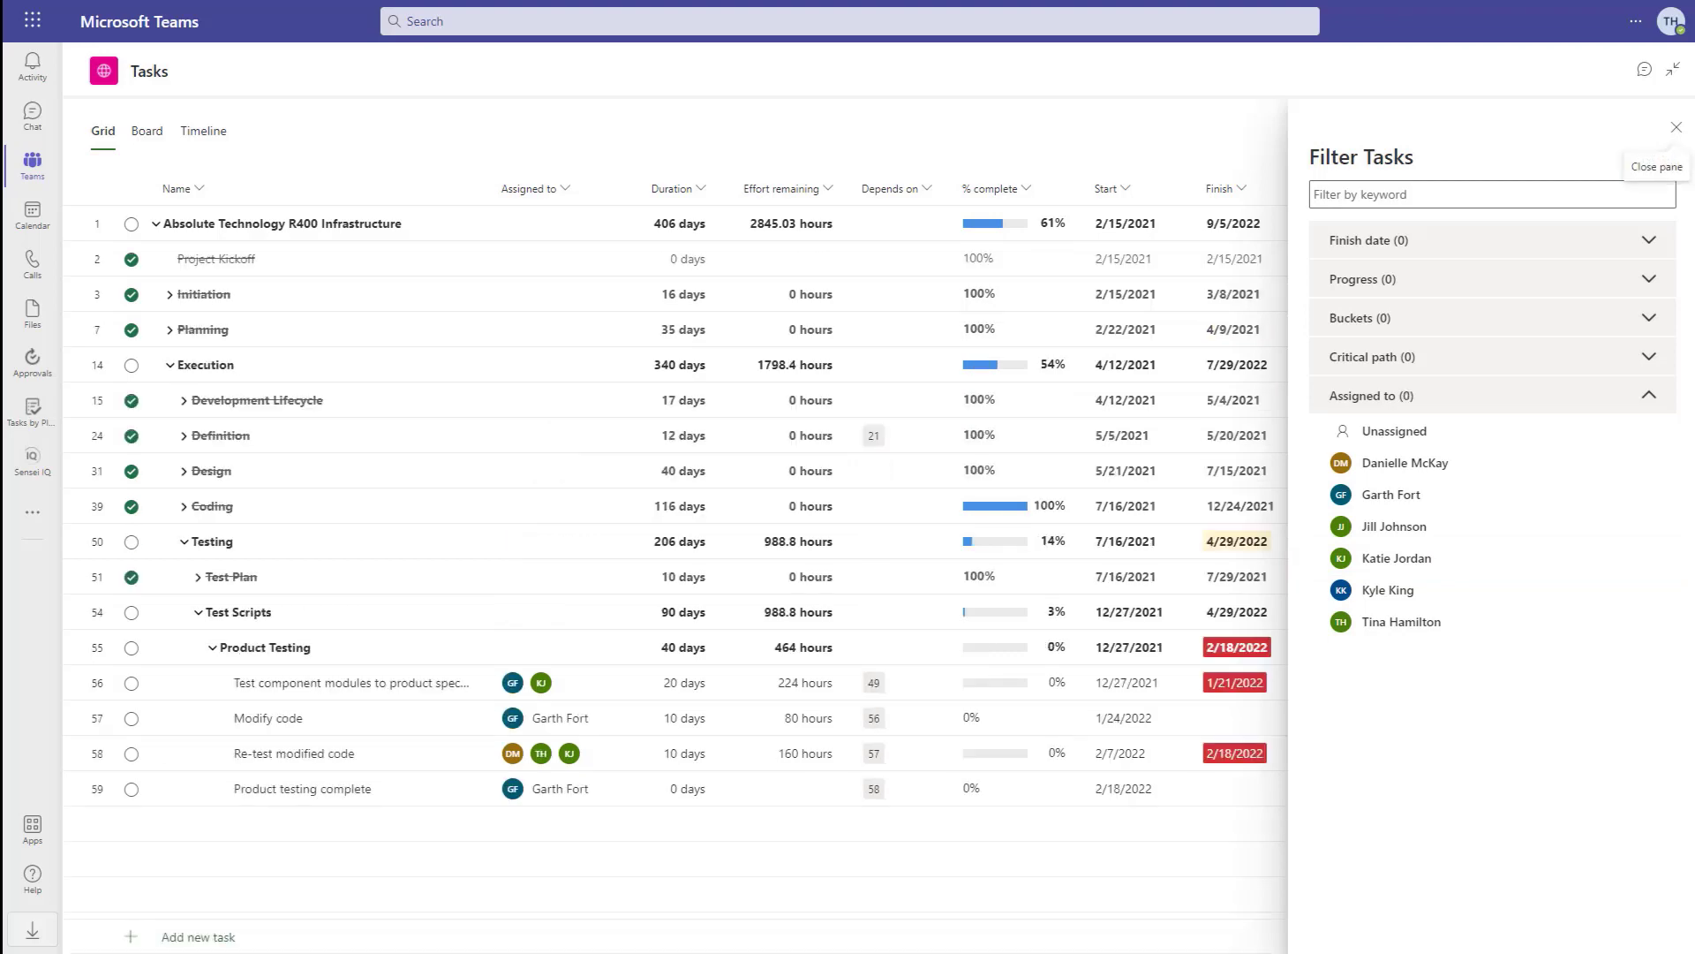
pyautogui.click(1676, 126)
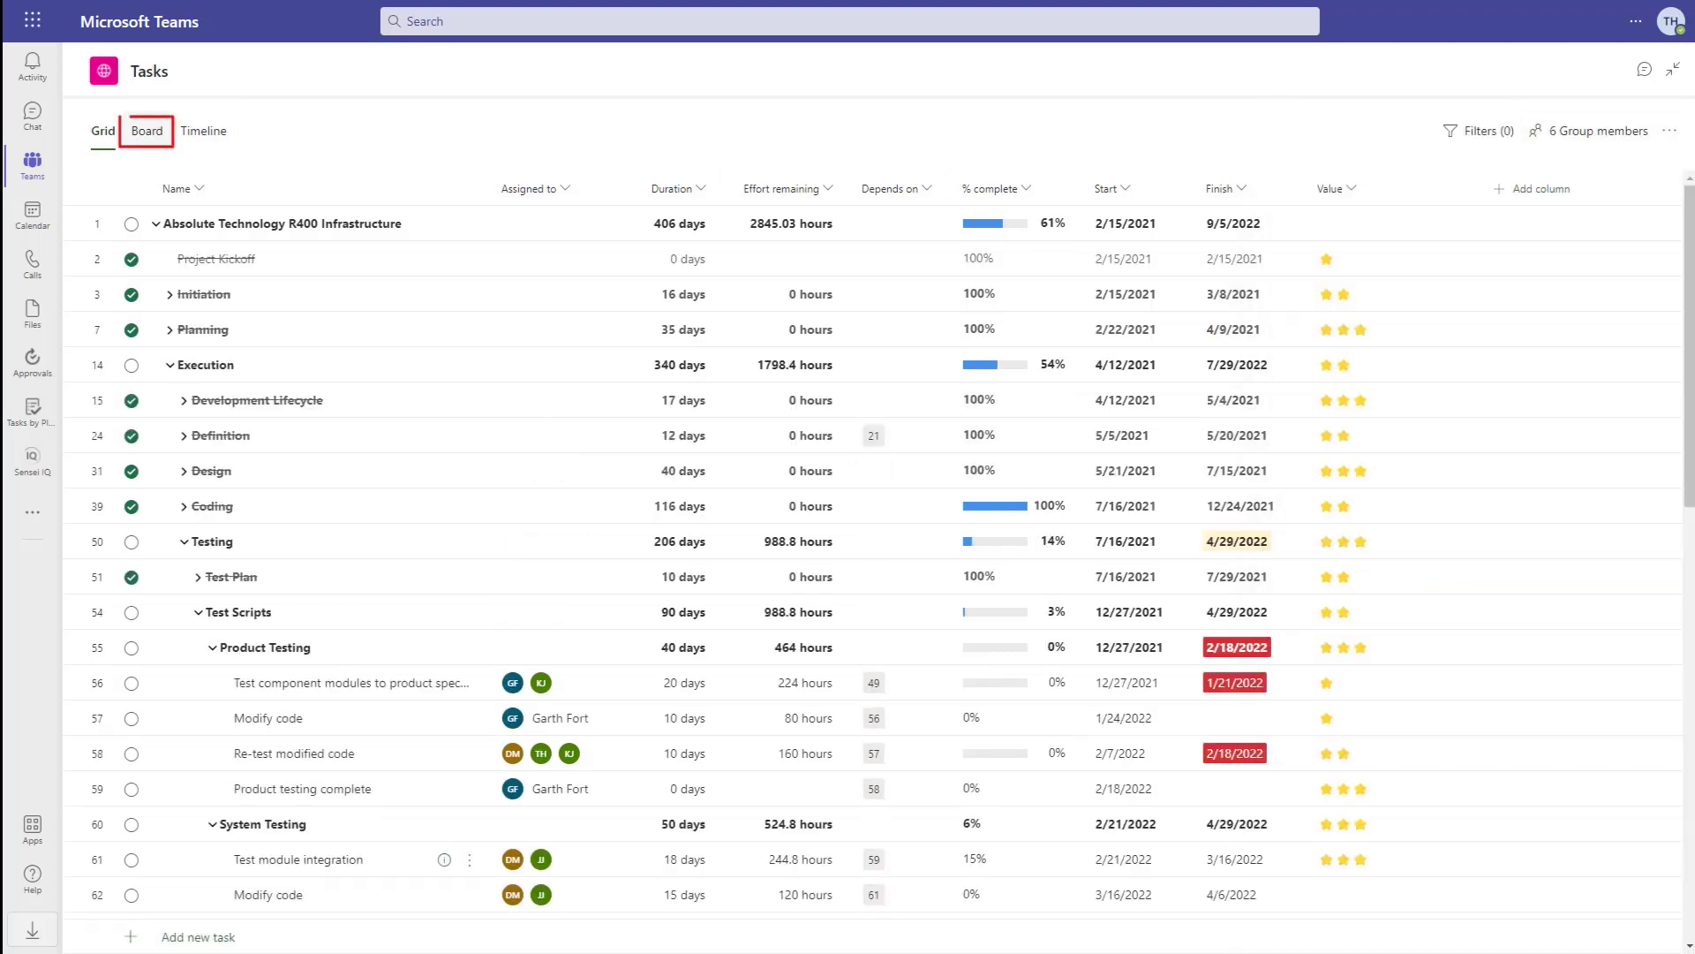
# On the Board, move Monitor the Development and Testing to Sales; group by Finish date after trying Assigned to and Progress.
pyautogui.click(146, 131)
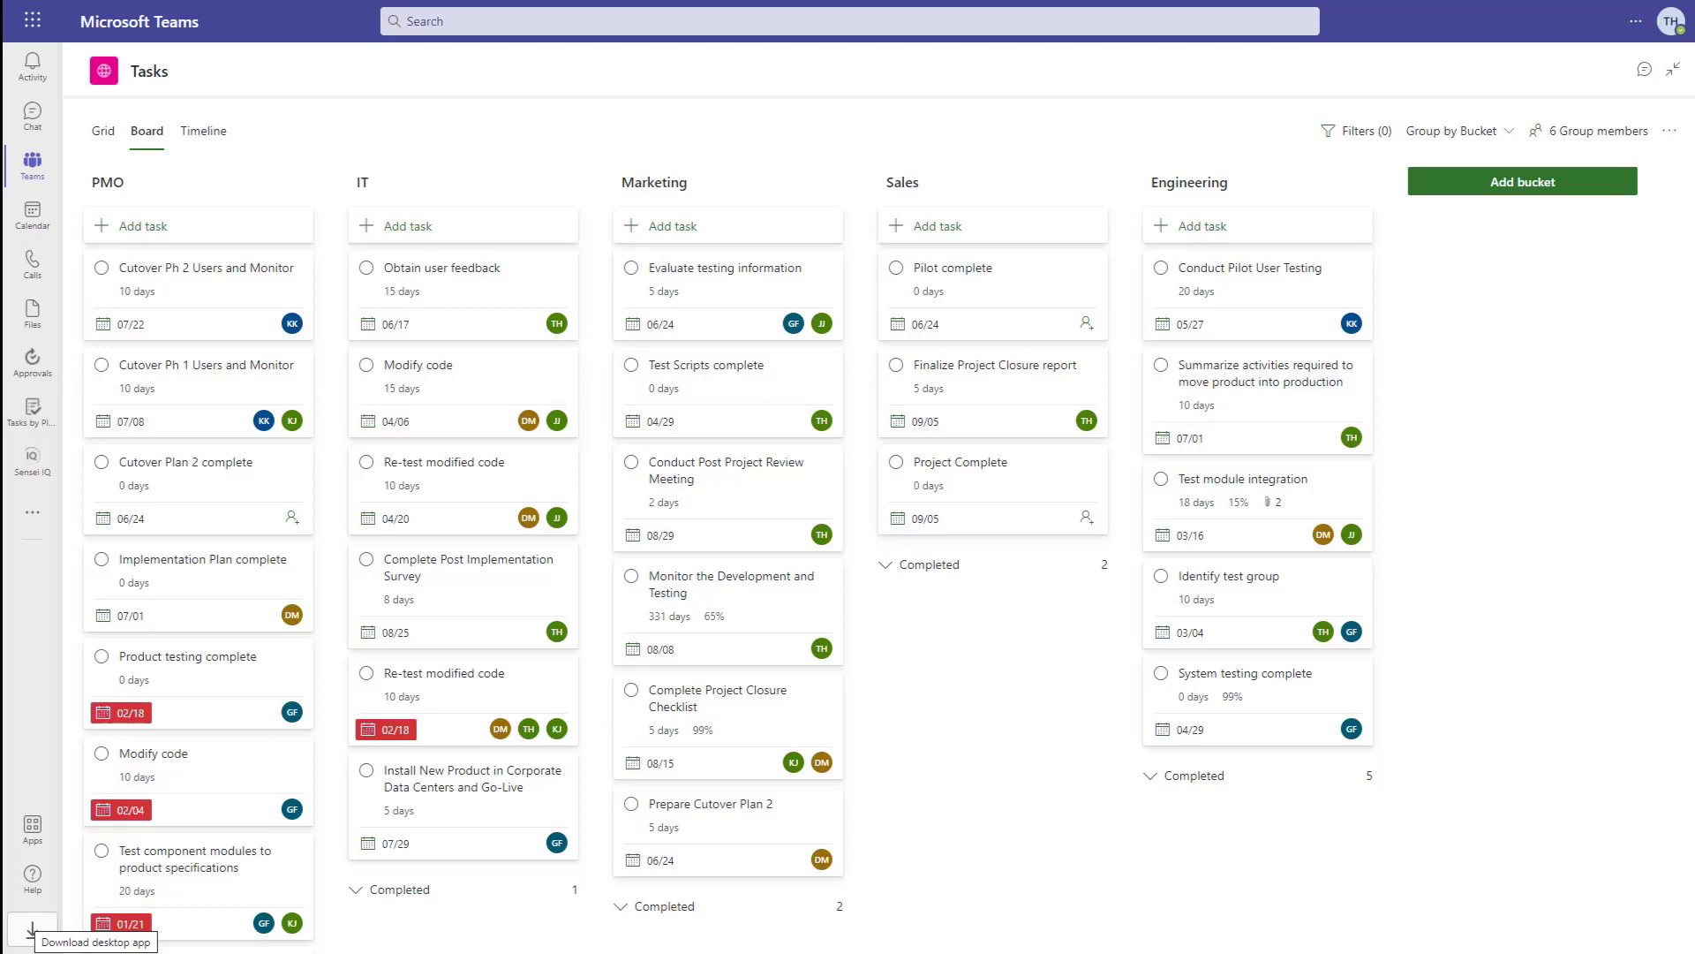
pyautogui.moveTo(697, 581); pyautogui.dragTo(963, 547)
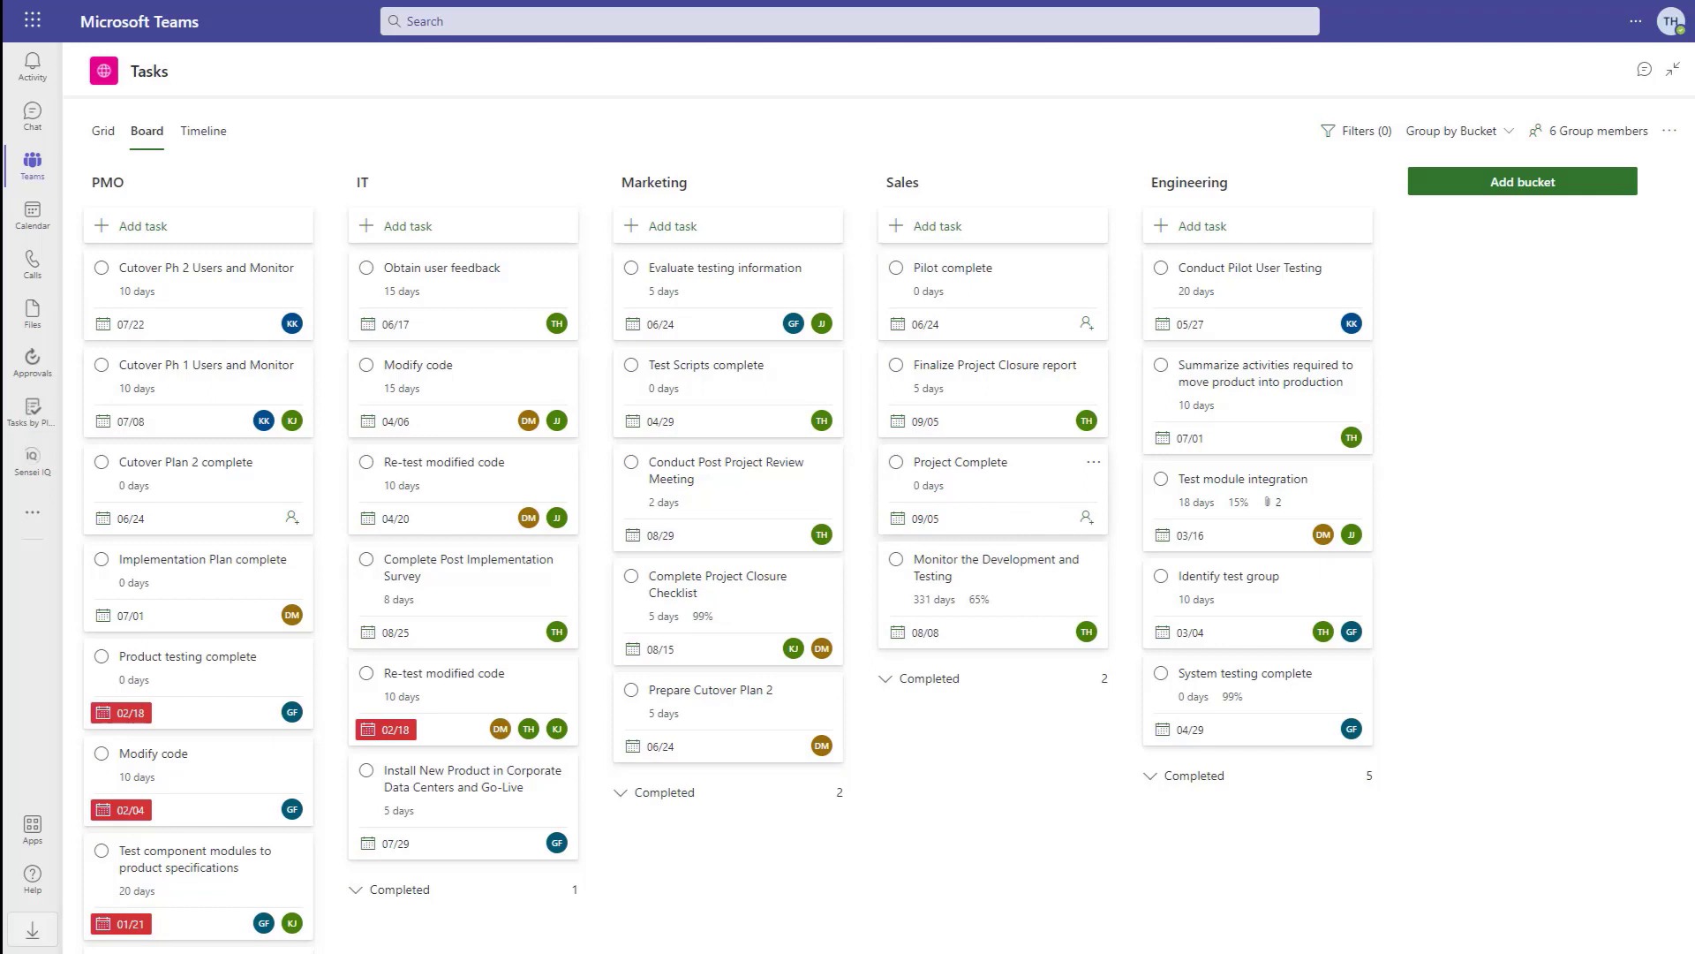
pyautogui.click(1452, 130)
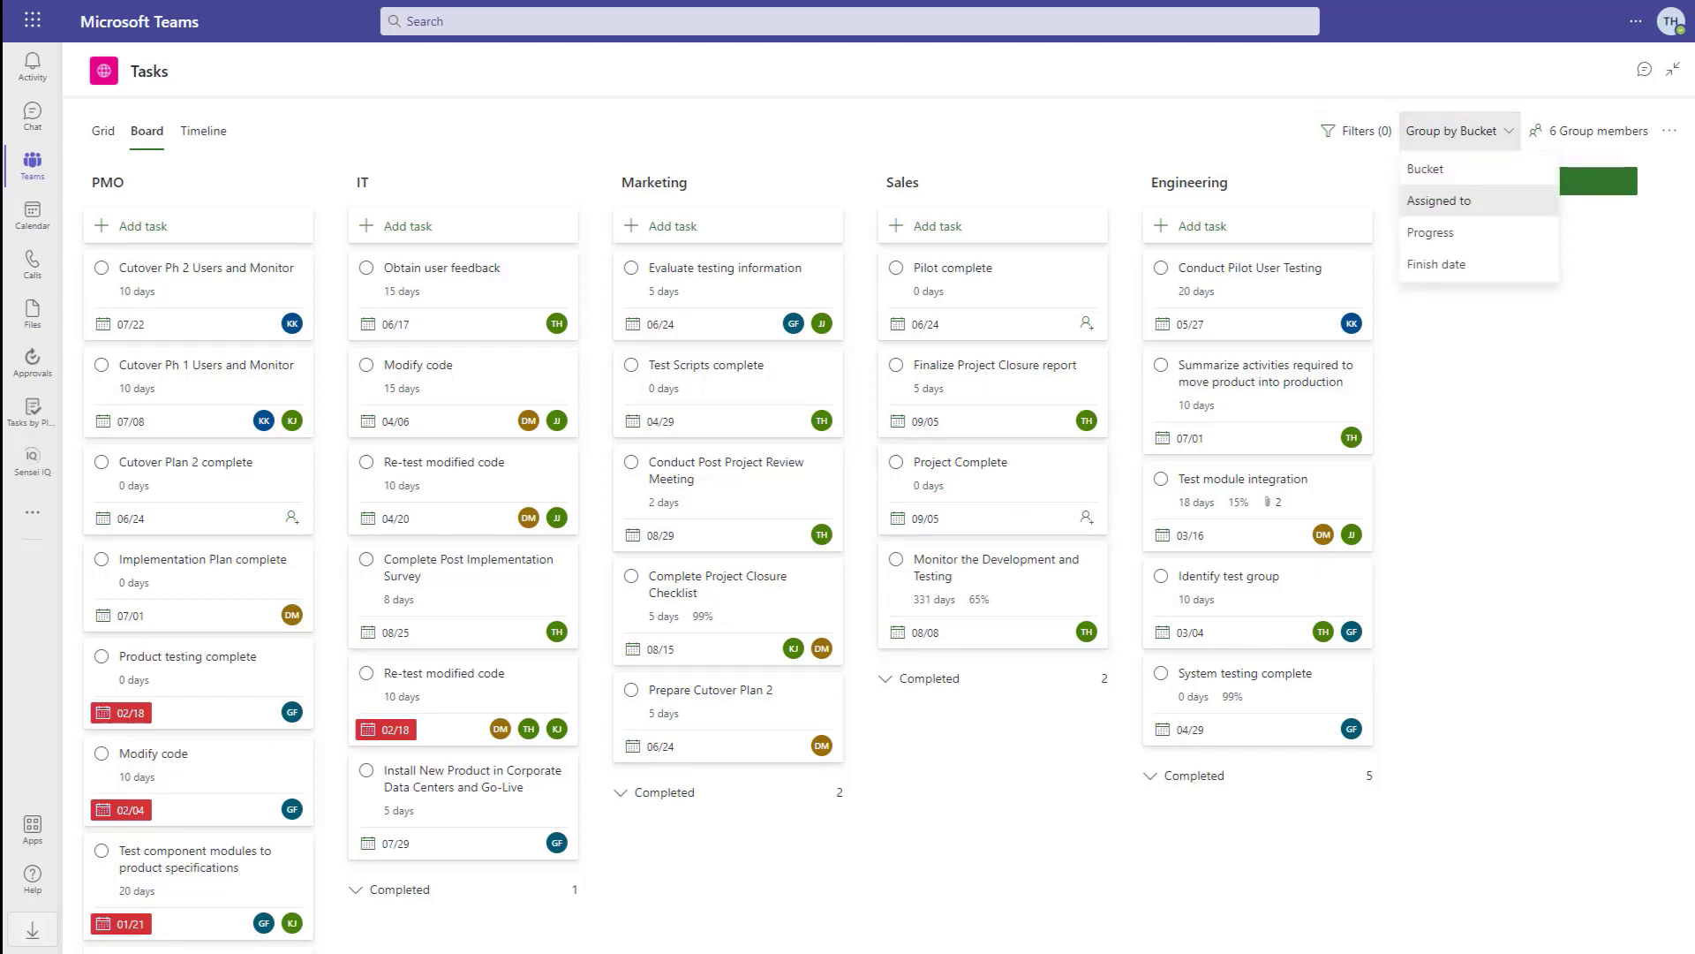
pyautogui.click(1438, 200)
pyautogui.click(1439, 130)
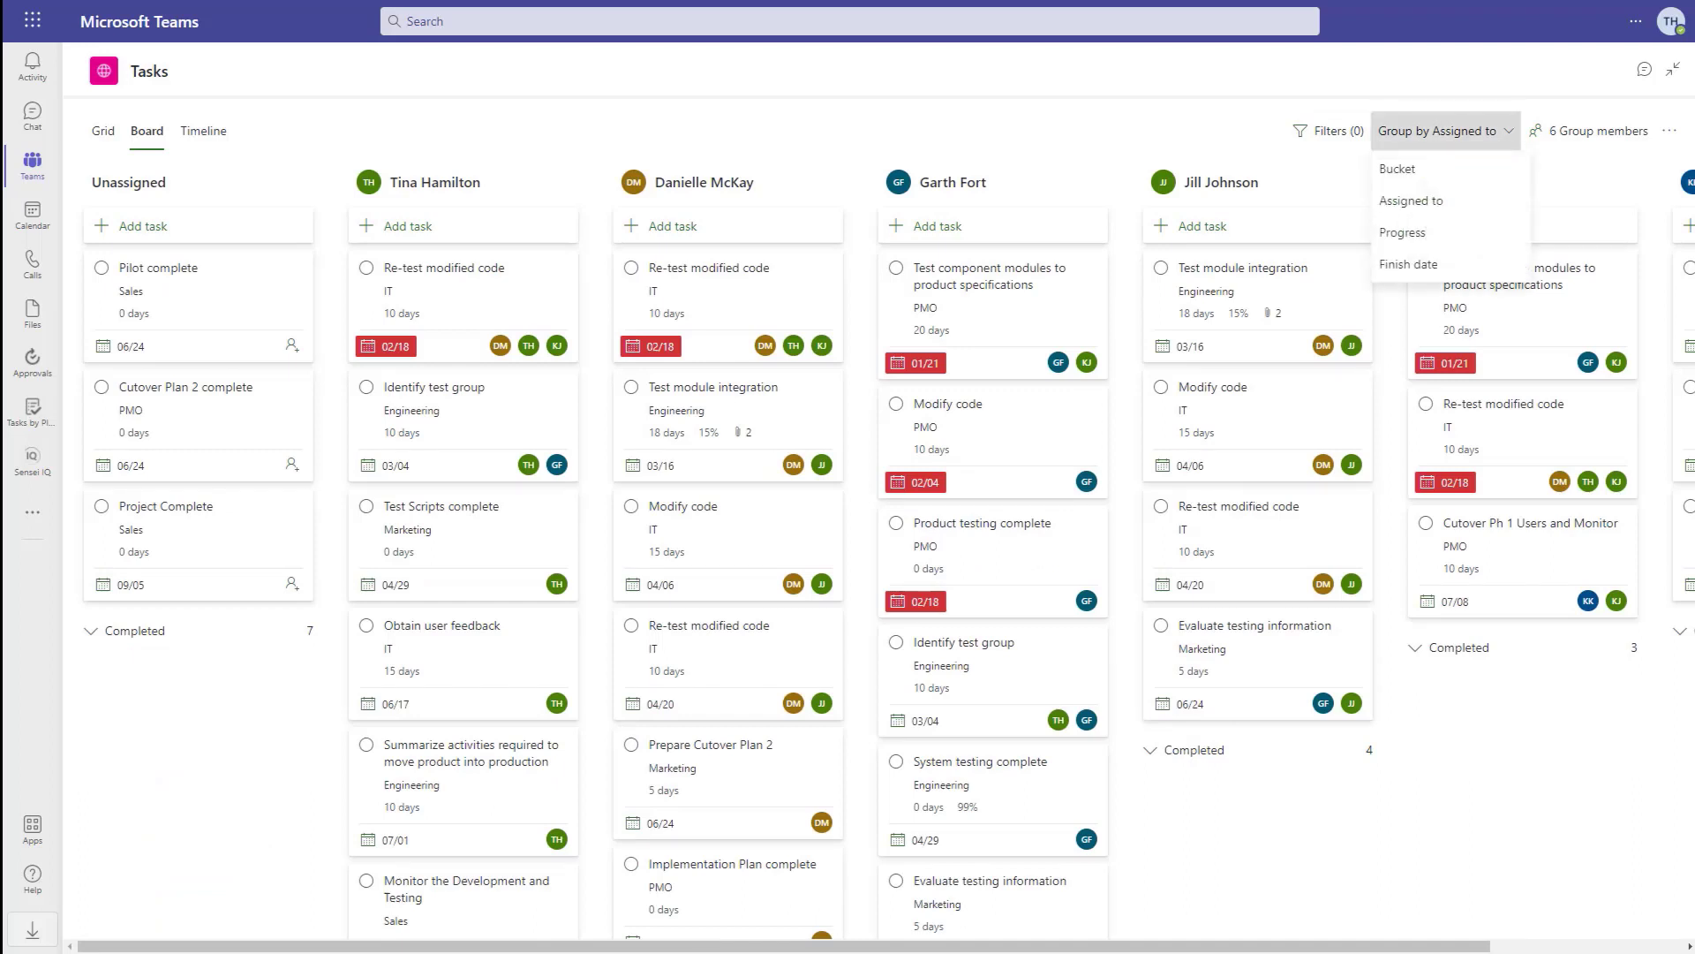
pyautogui.click(1413, 232)
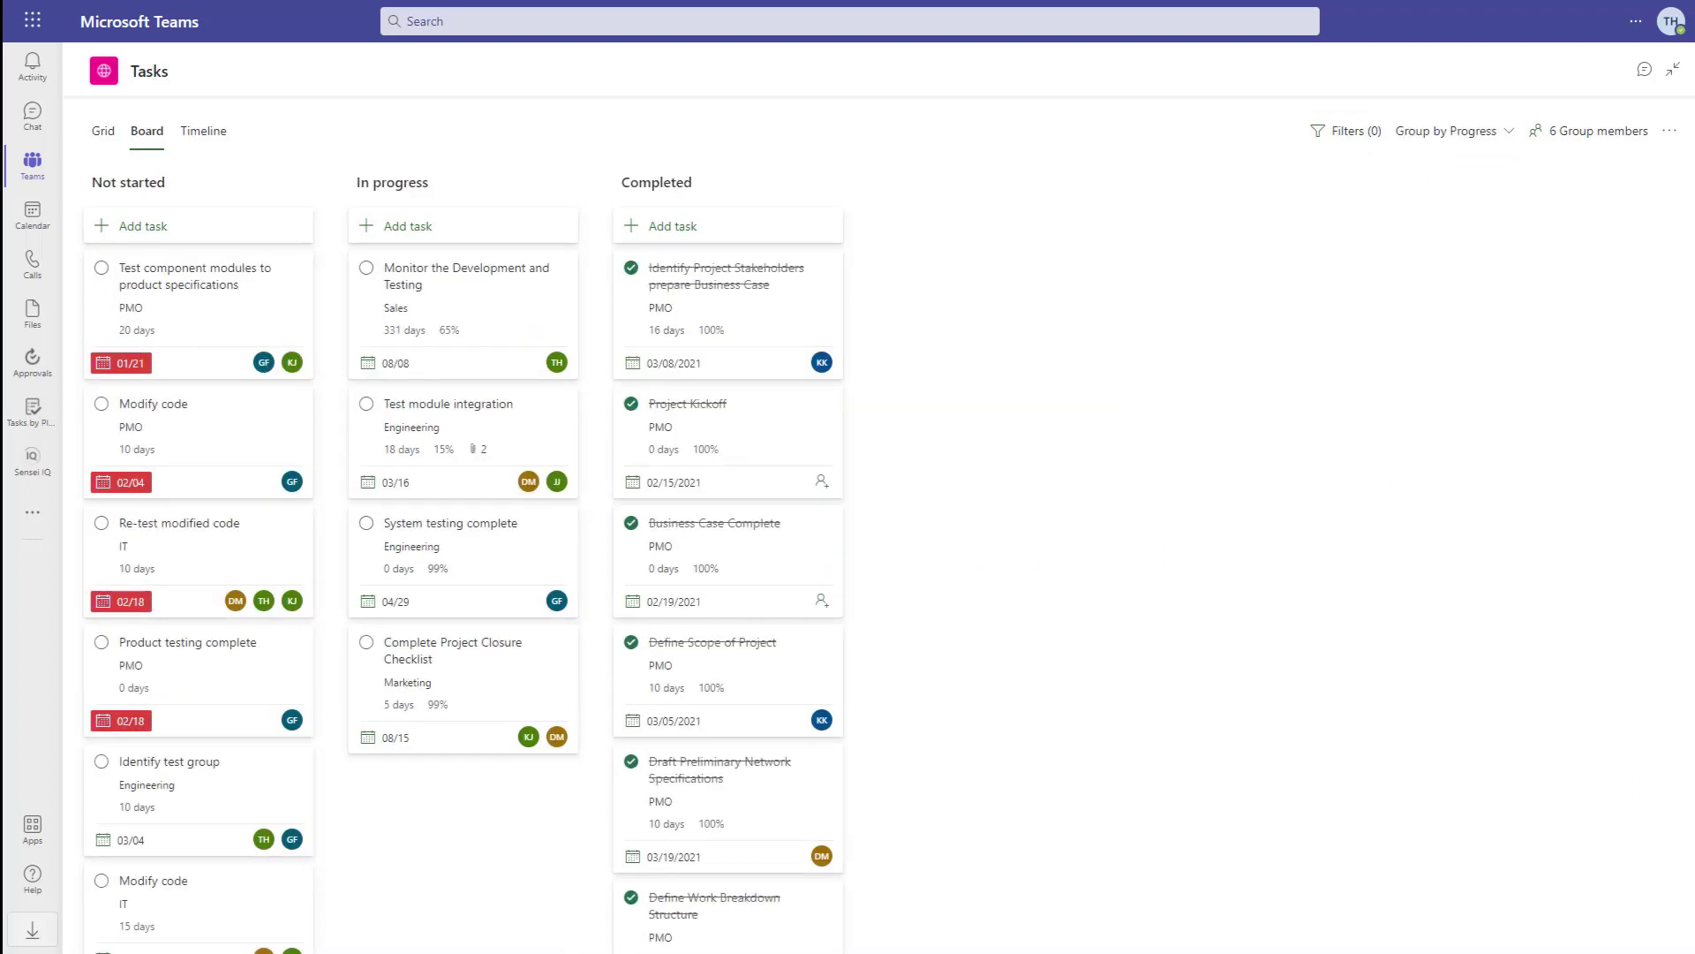
pyautogui.click(1448, 130)
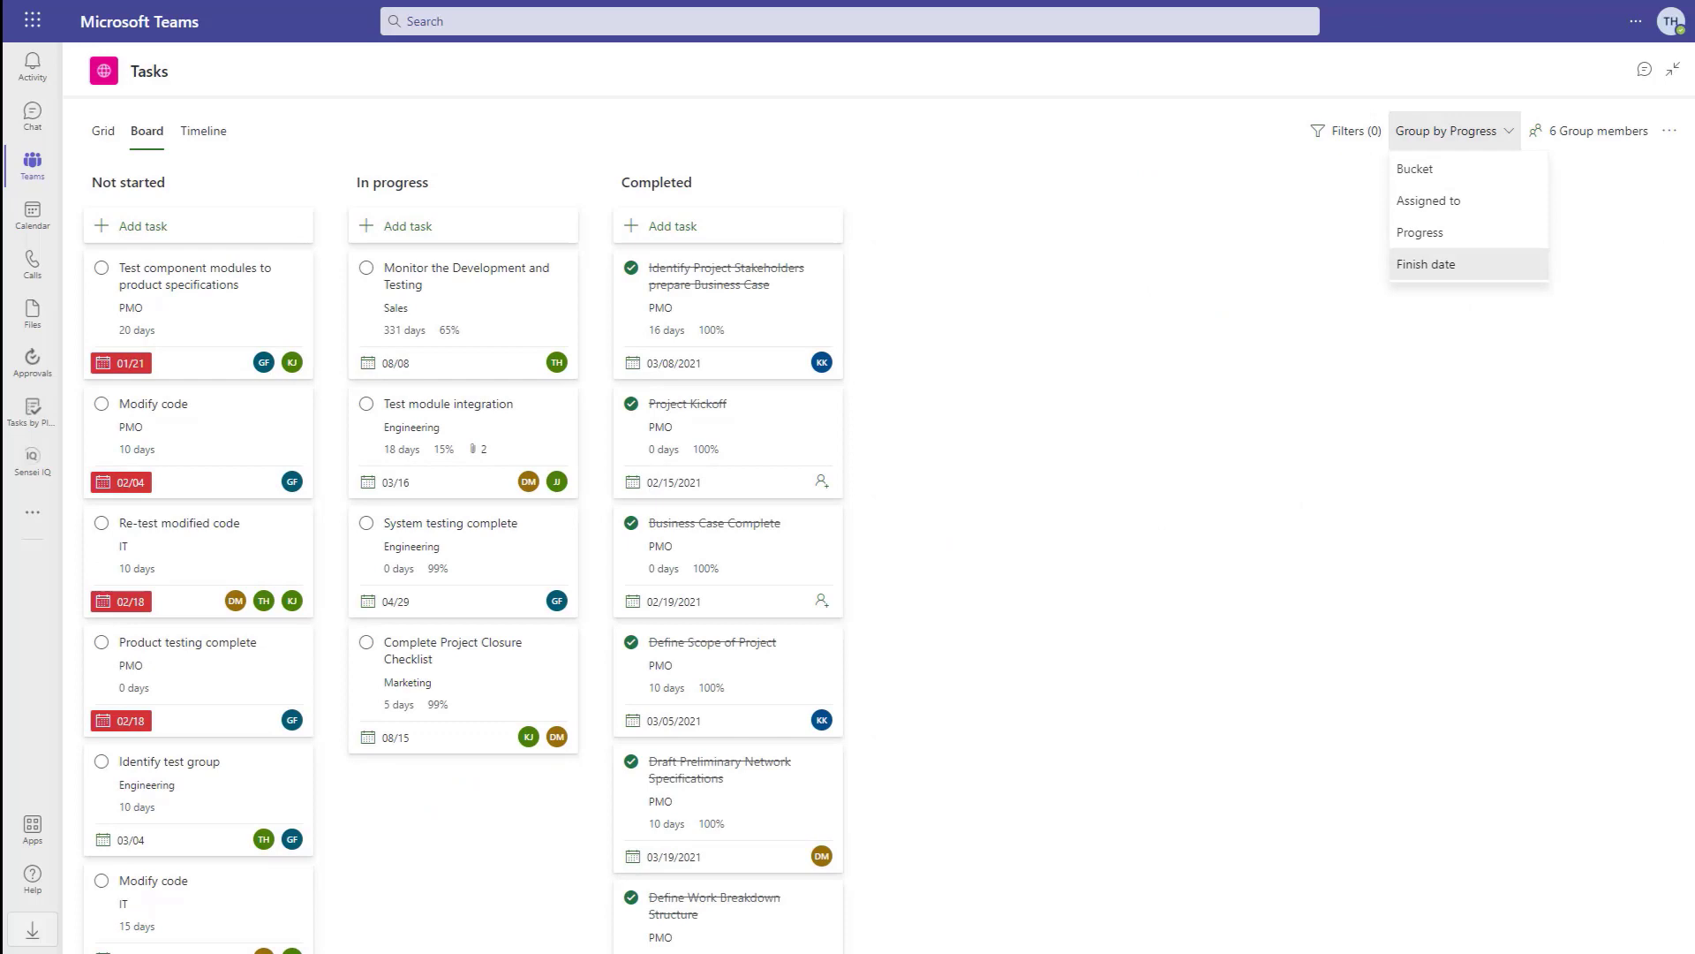
pyautogui.click(1426, 264)
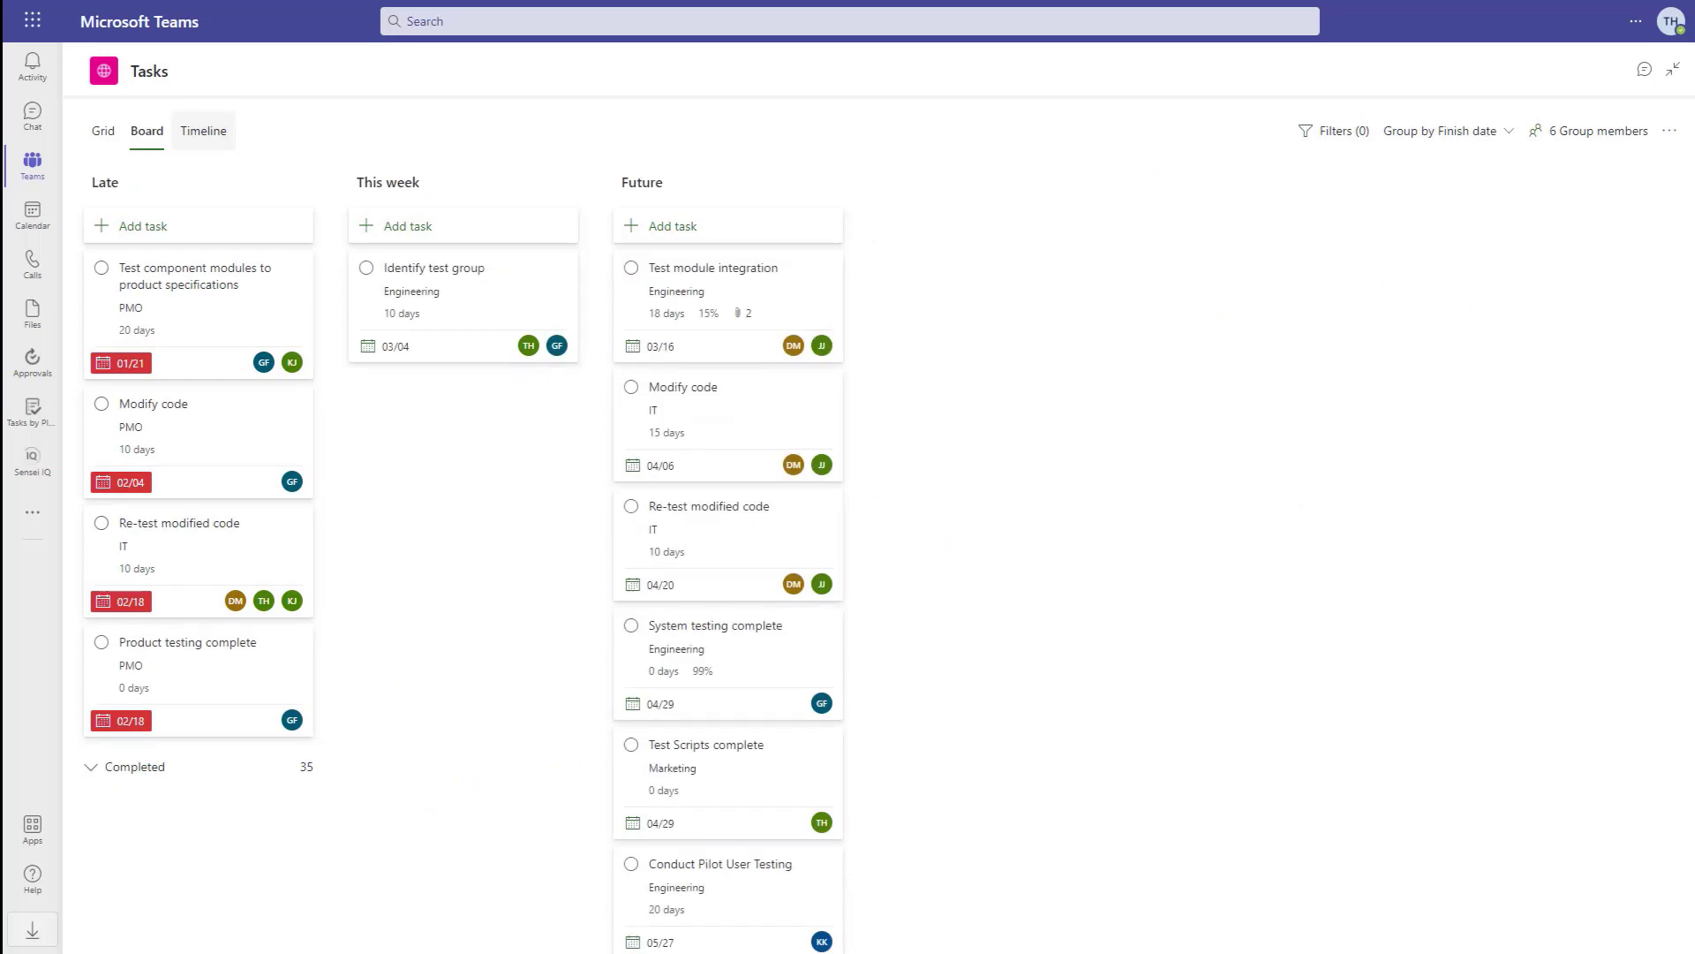
# In Timeline, complete task 56, extend Modify code to Feb 12, move Re-test to Mar 3–12, link 59 to 62.
pyautogui.click(203, 130)
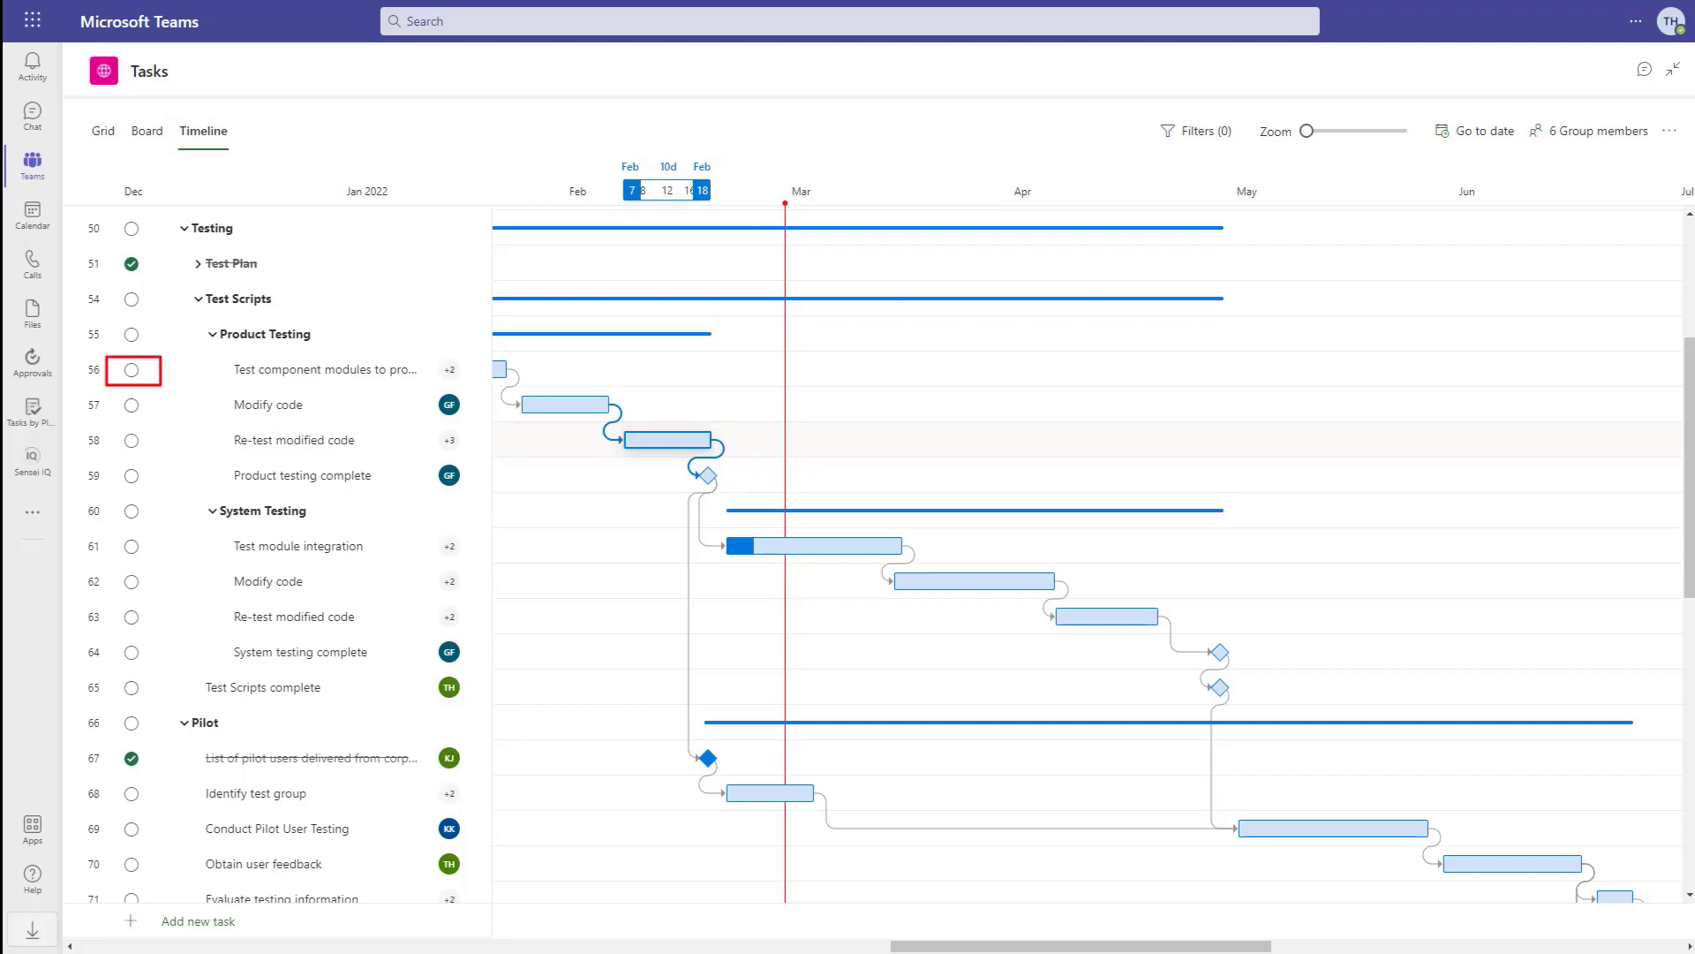
pyautogui.click(131, 370)
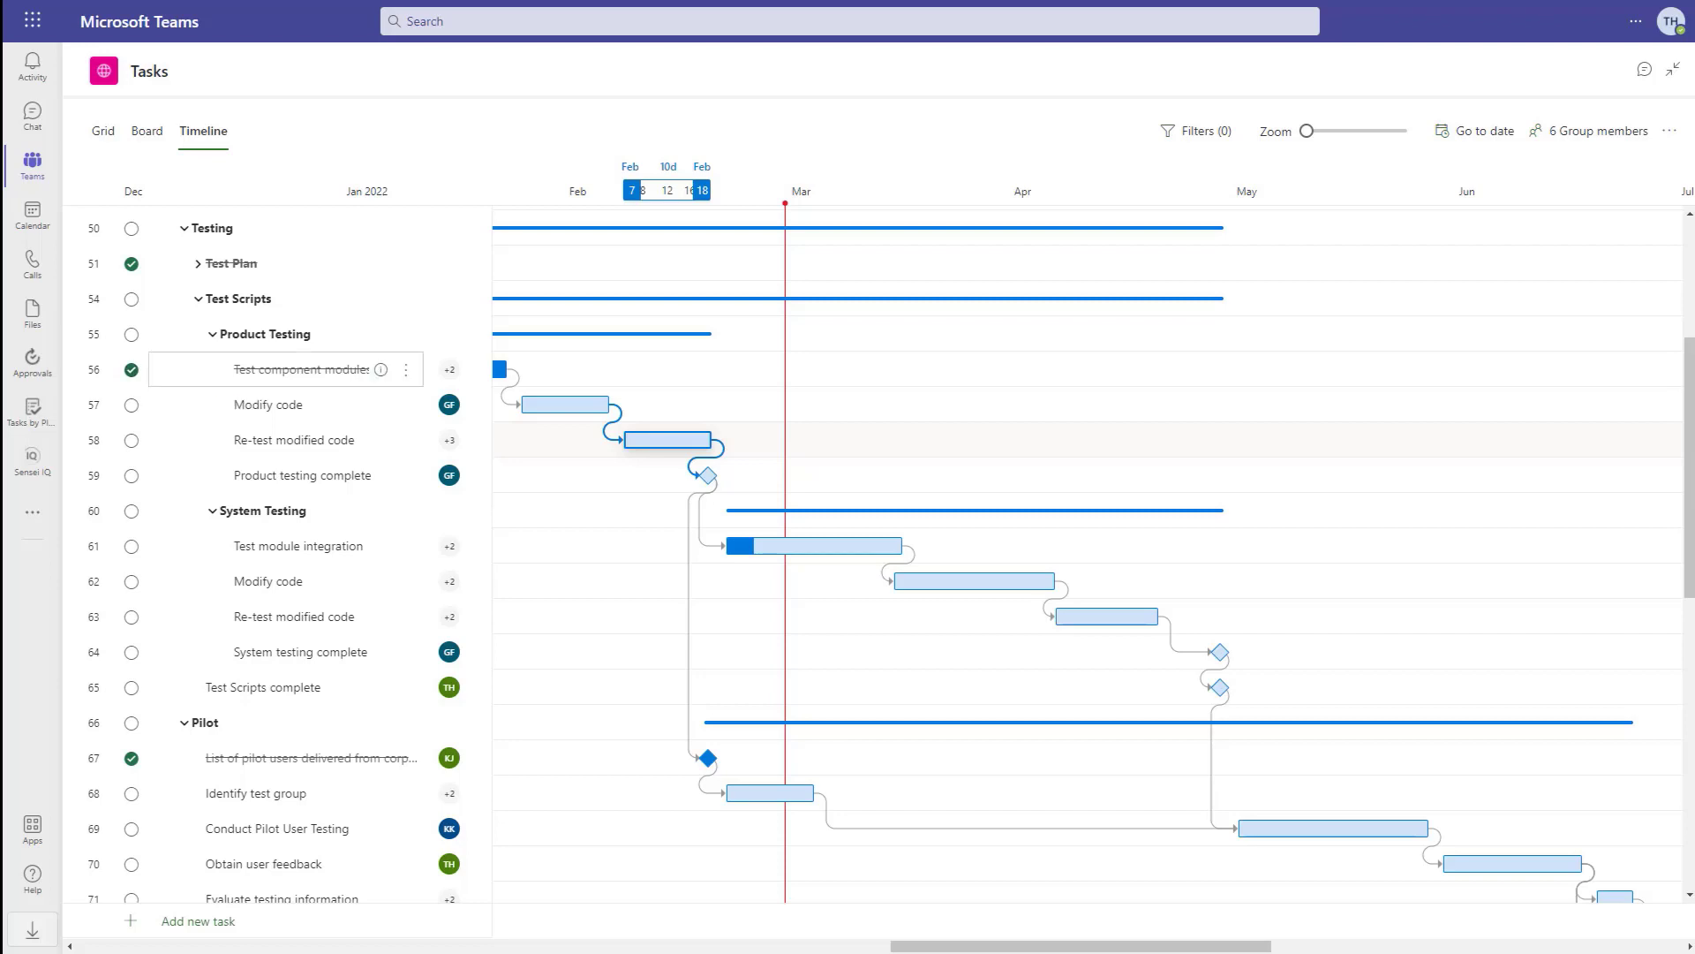
pyautogui.moveTo(608, 404); pyautogui.dragTo(668, 405)
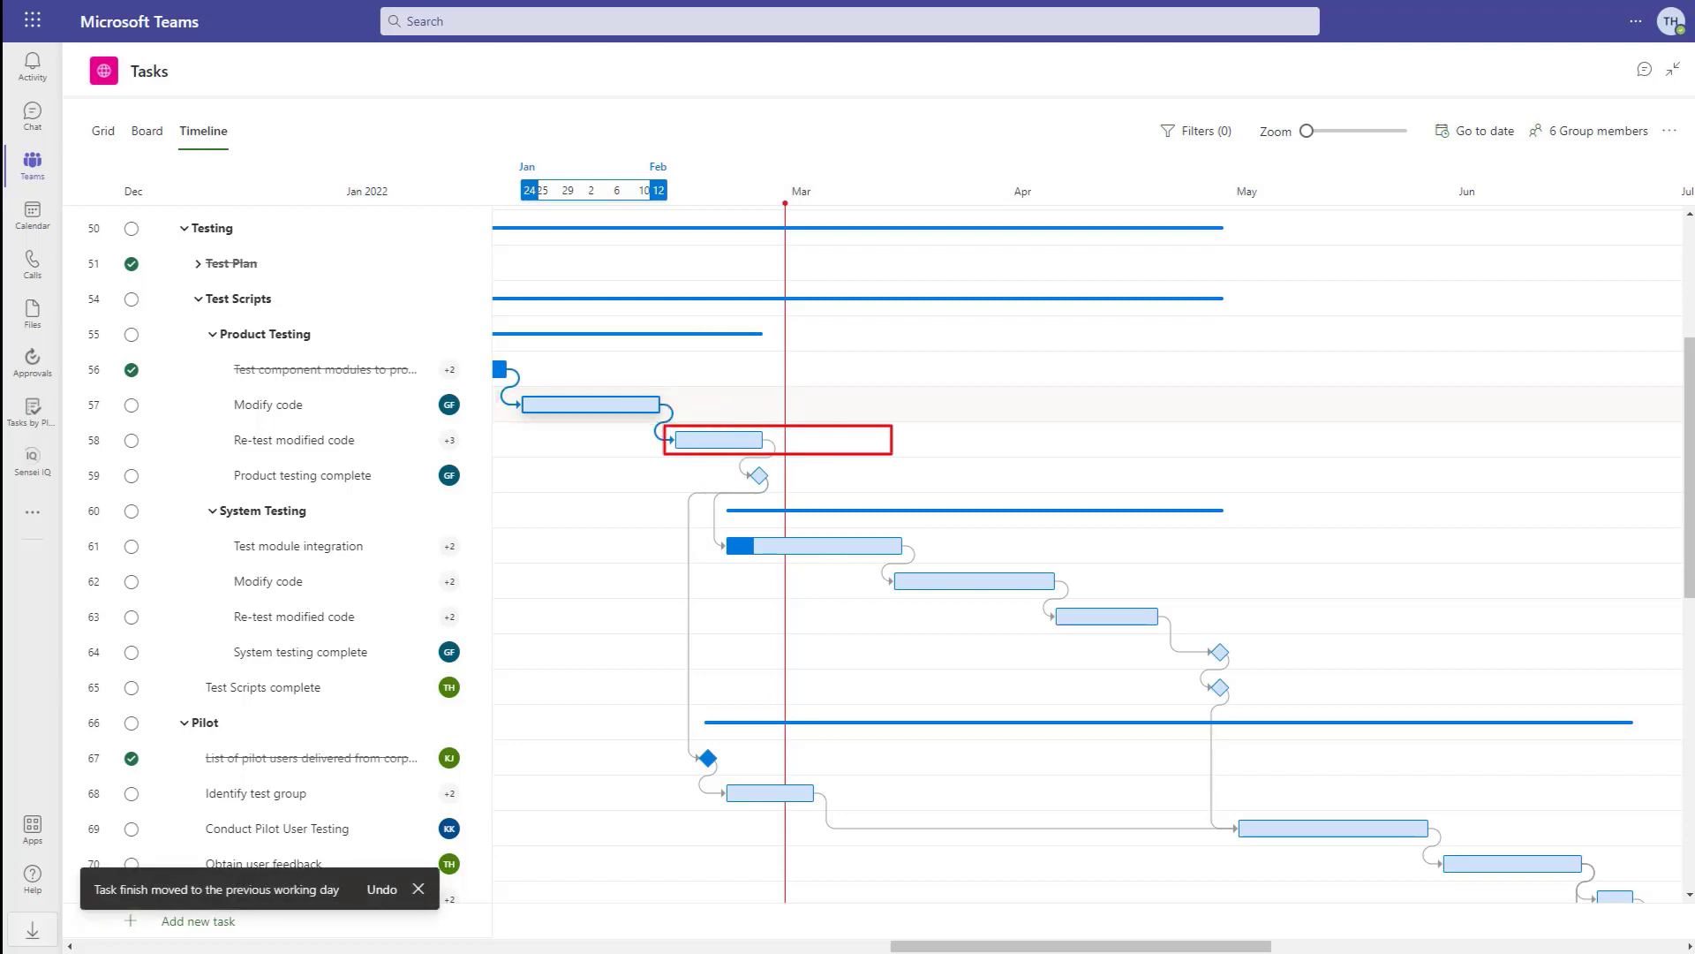
pyautogui.moveTo(719, 440); pyautogui.dragTo(851, 439)
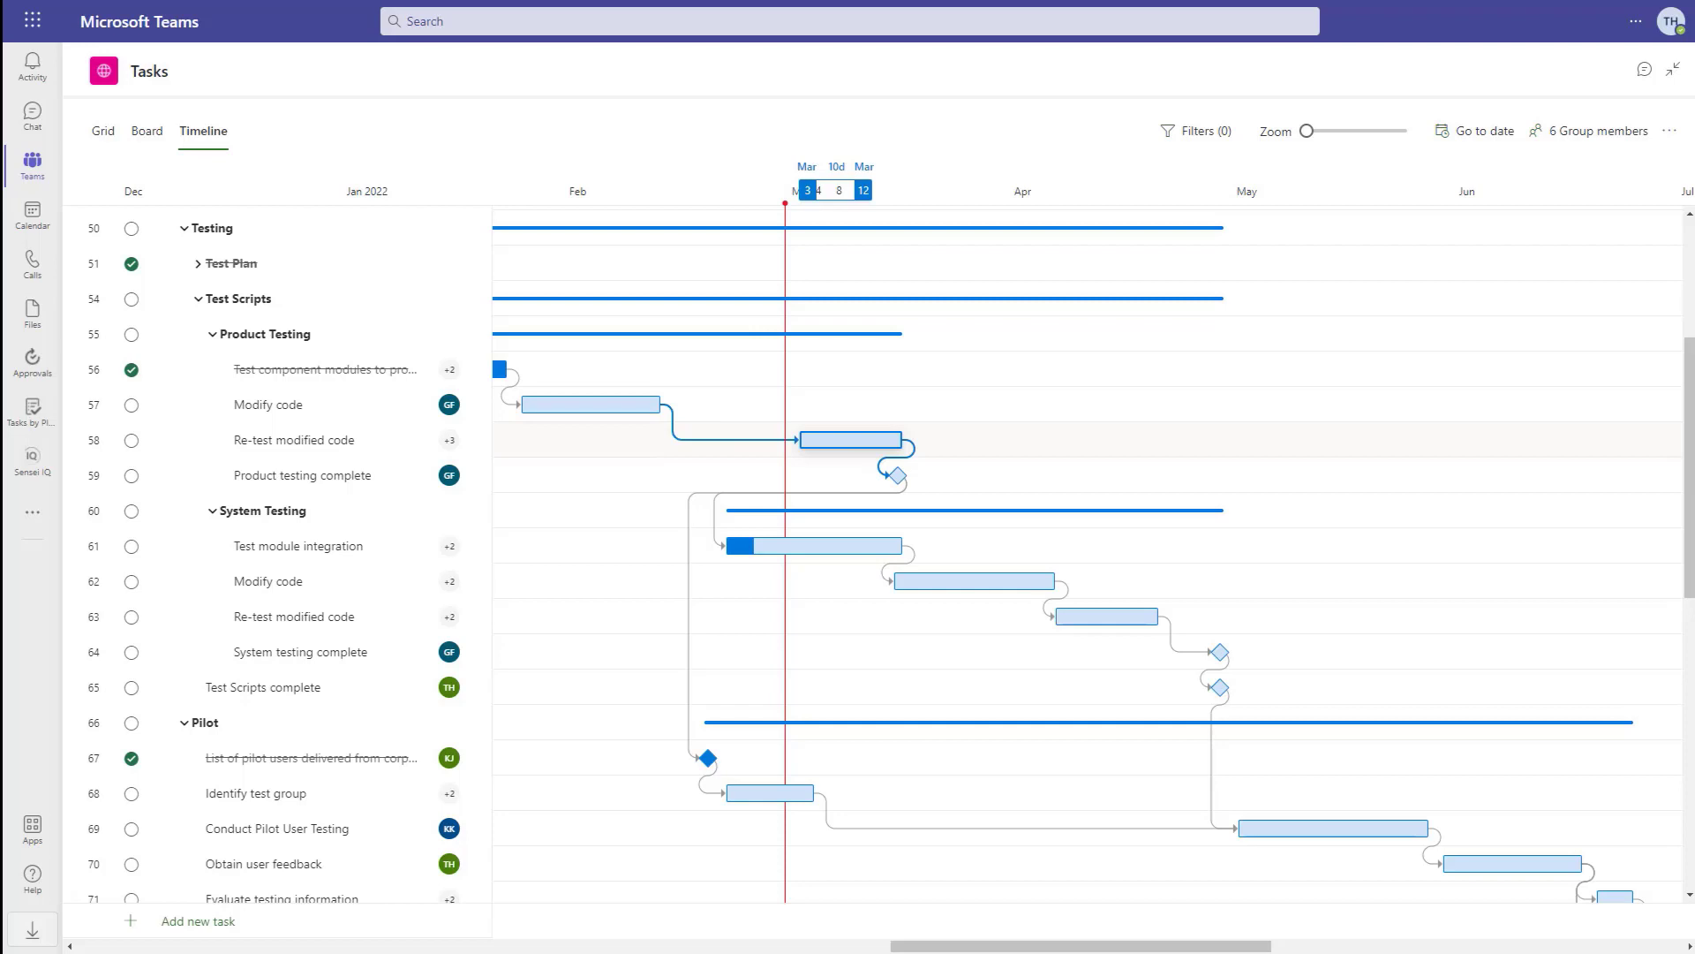
pyautogui.moveTo(897, 476)
pyautogui.moveTo(921, 476); pyautogui.dragTo(971, 581)
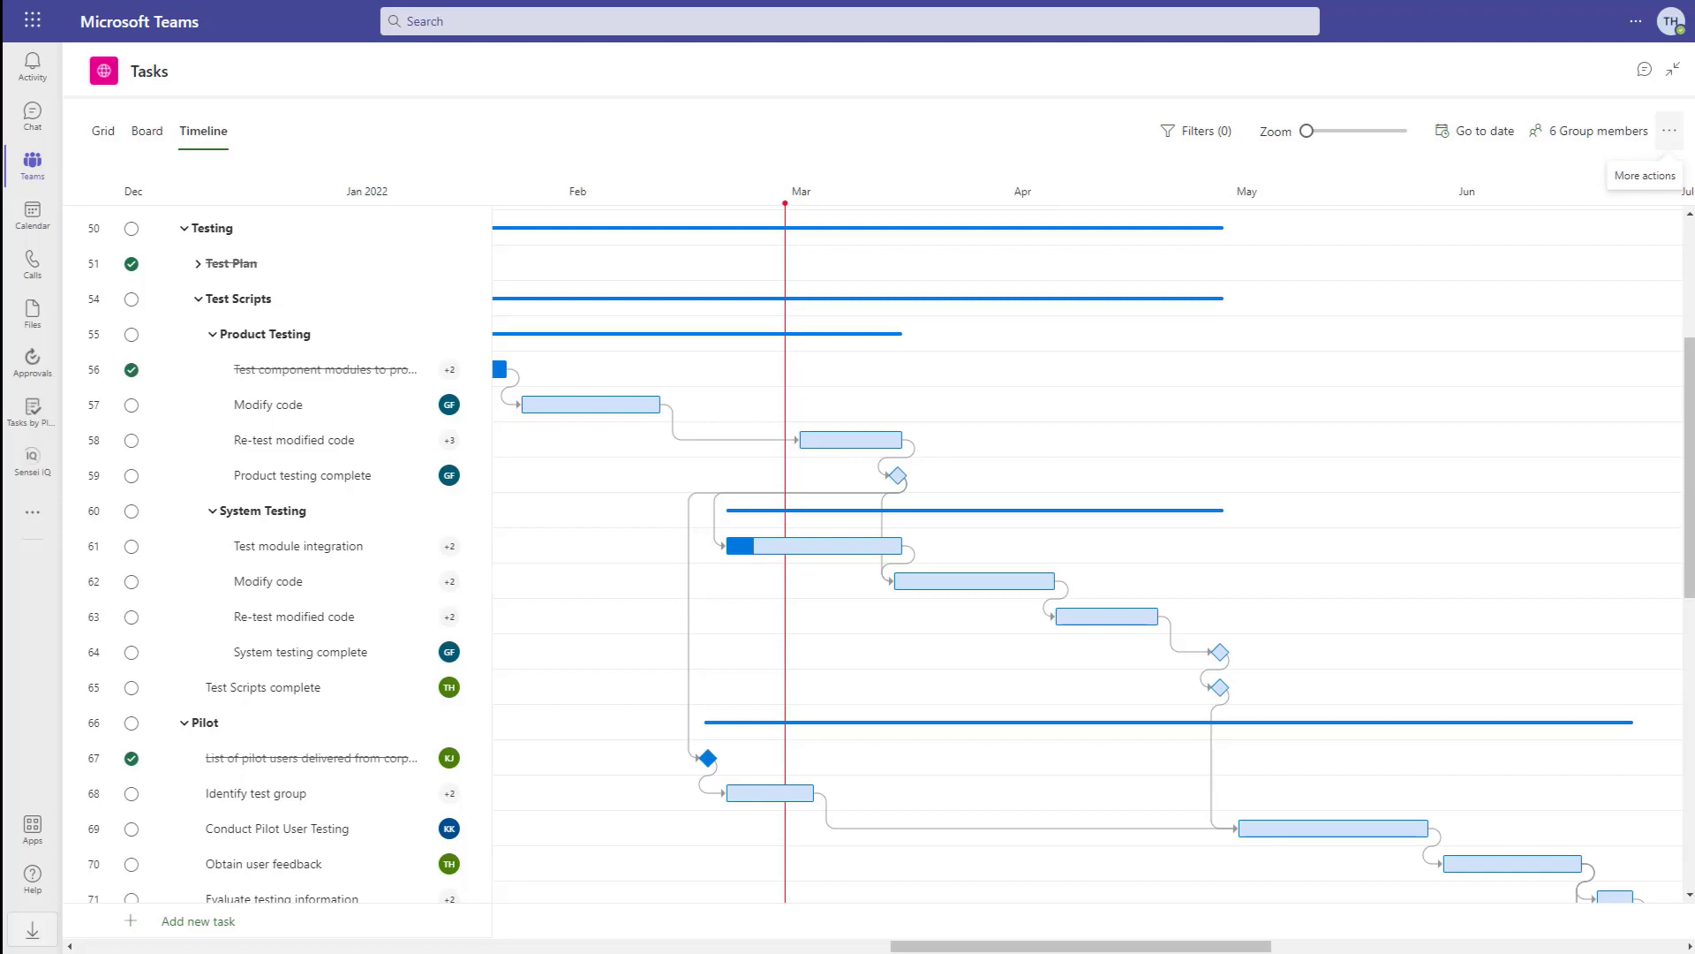
# Export the timeline to a 20-page PDF, look it over in Acrobat Reader, and minimize the viewer.
pyautogui.click(1669, 130)
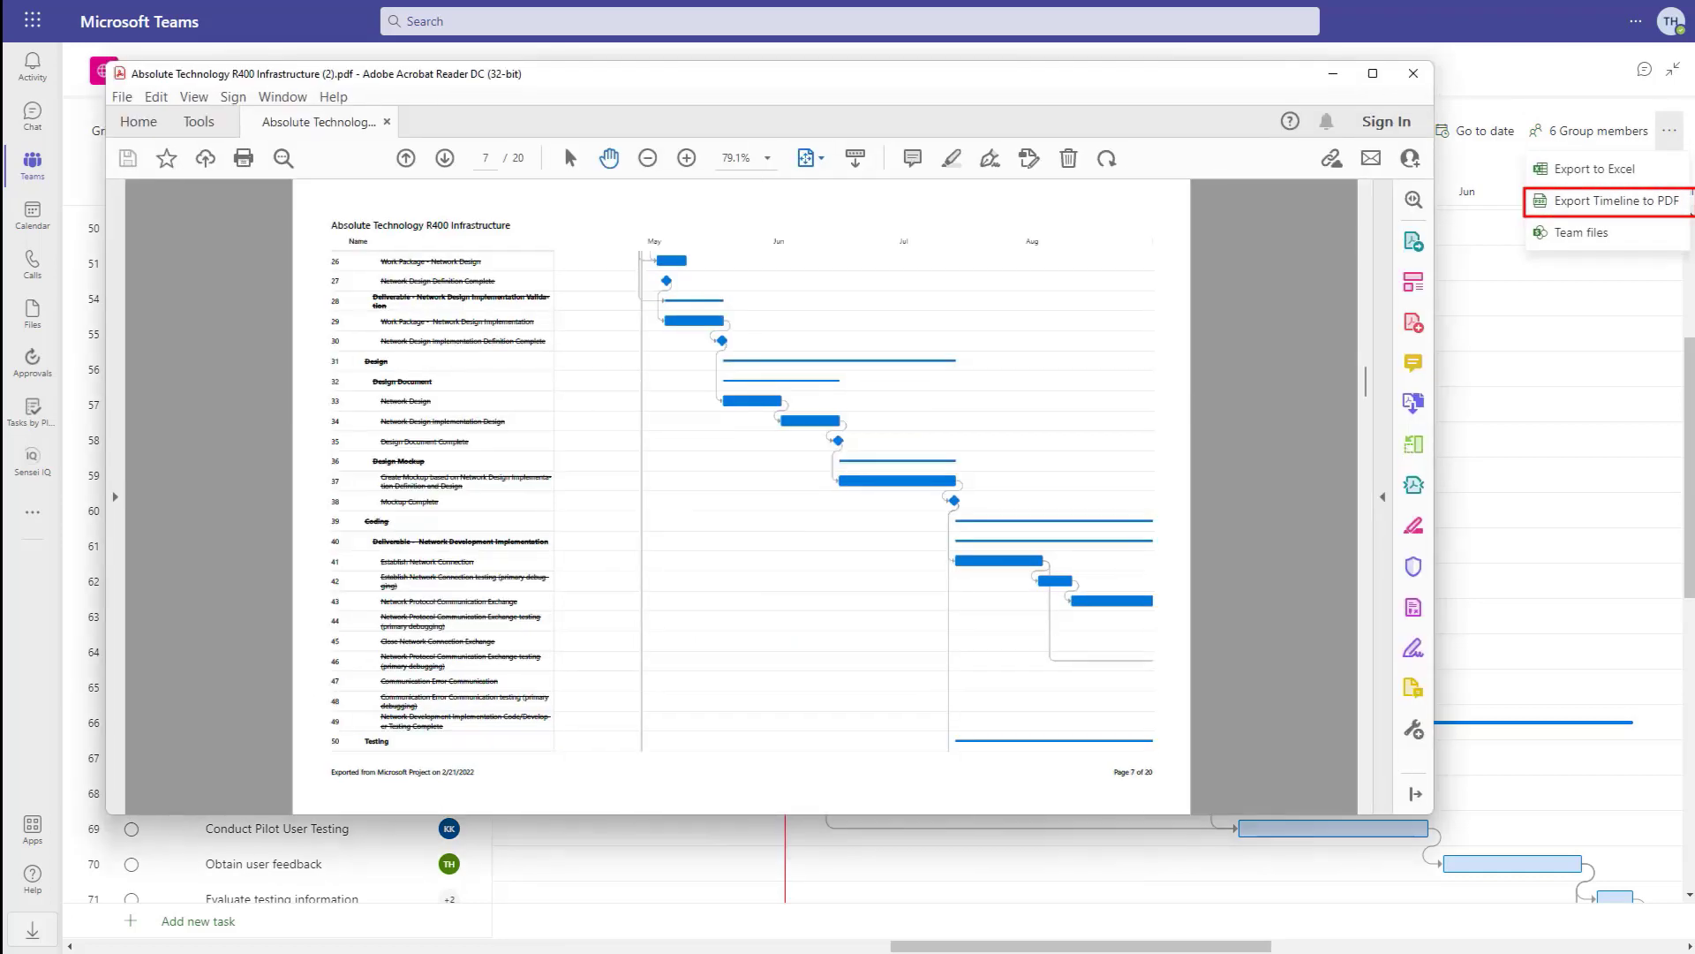
pyautogui.moveTo(563, 141); pyautogui.dragTo(592, 153)
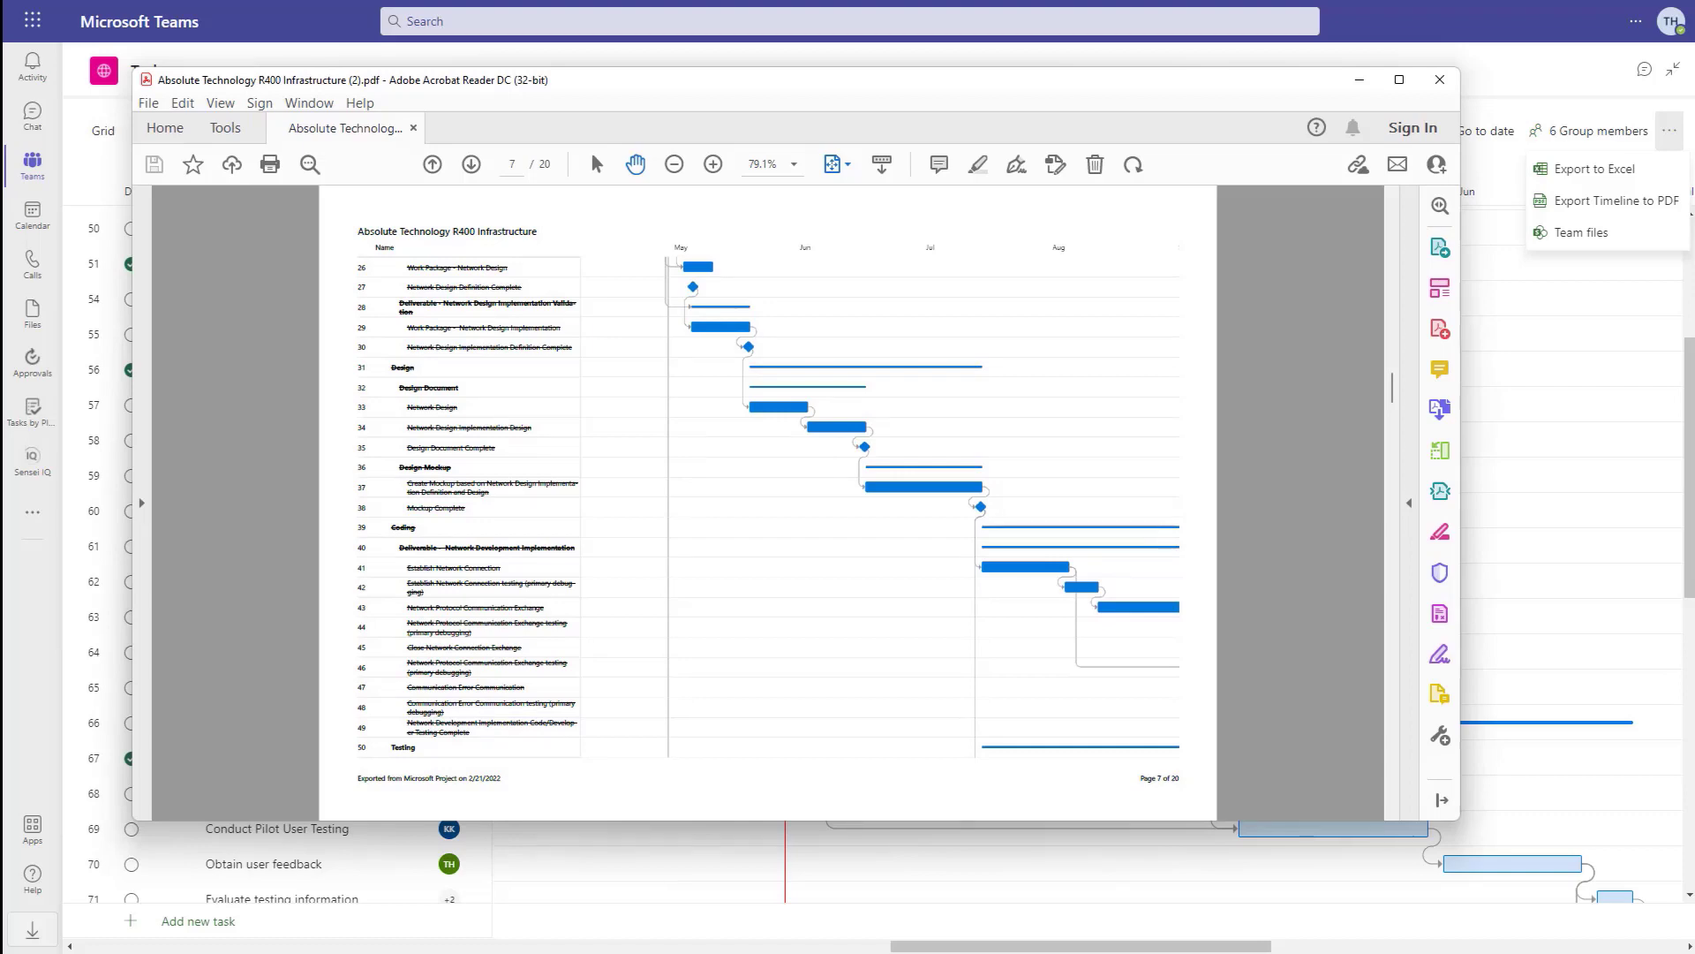
pyautogui.click(1360, 79)
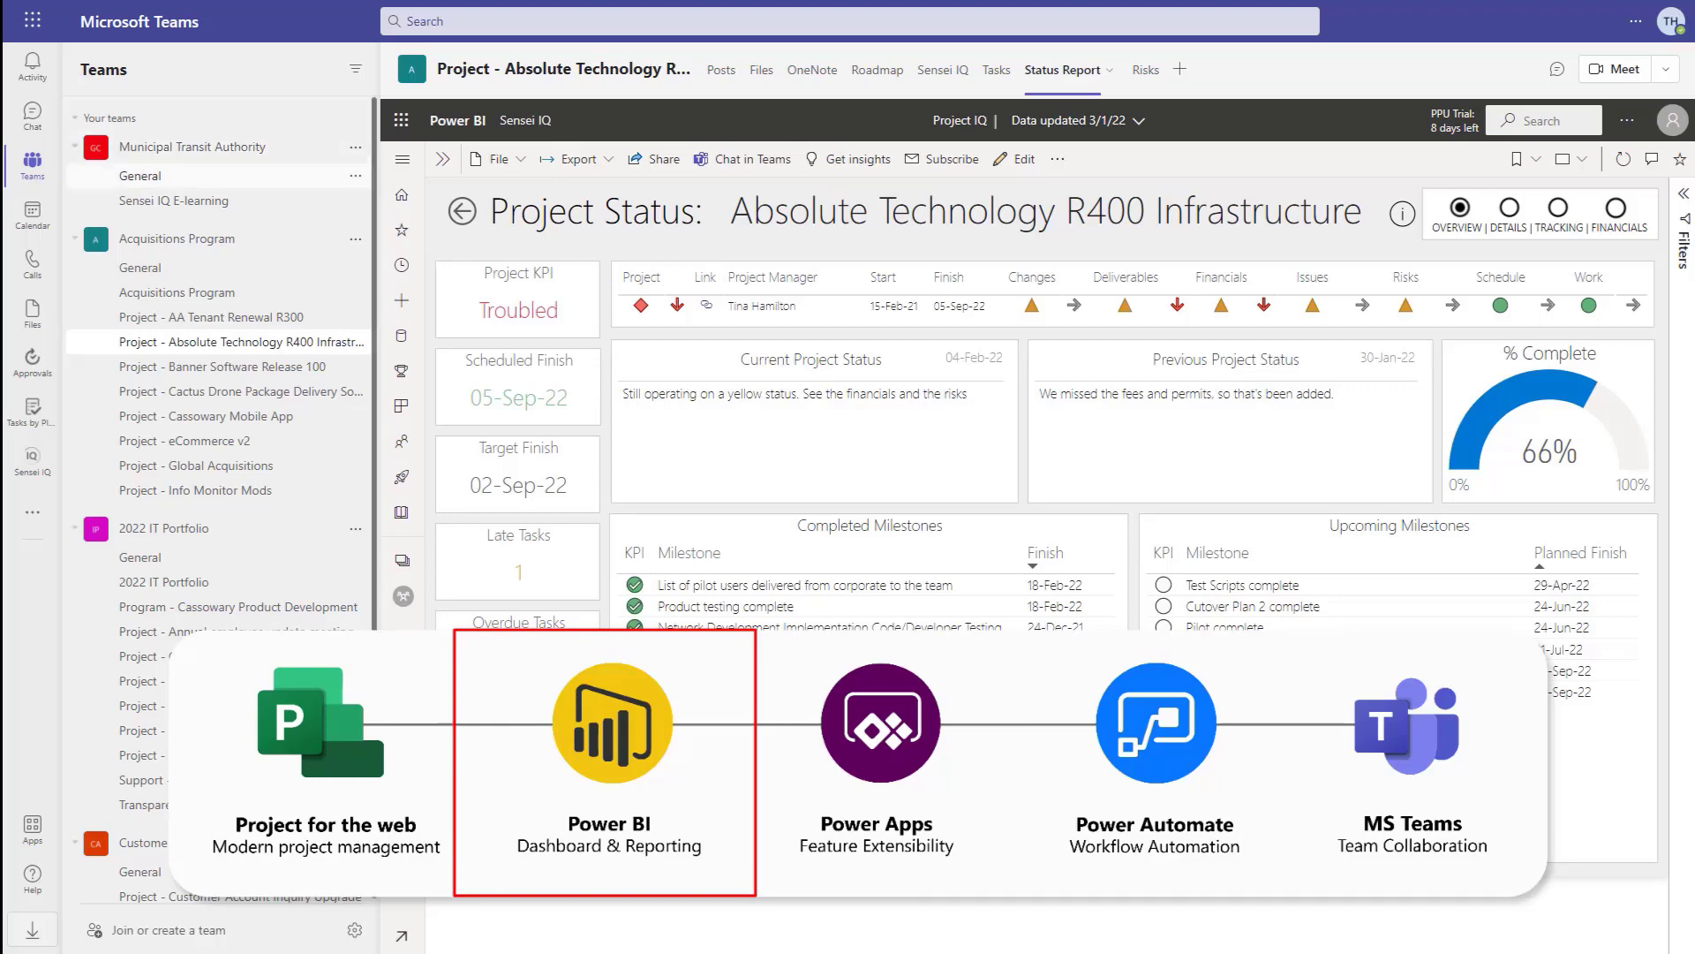
# Open the Project Dashboard in the Municipal Transit Authority General channel.
pyautogui.click(139, 176)
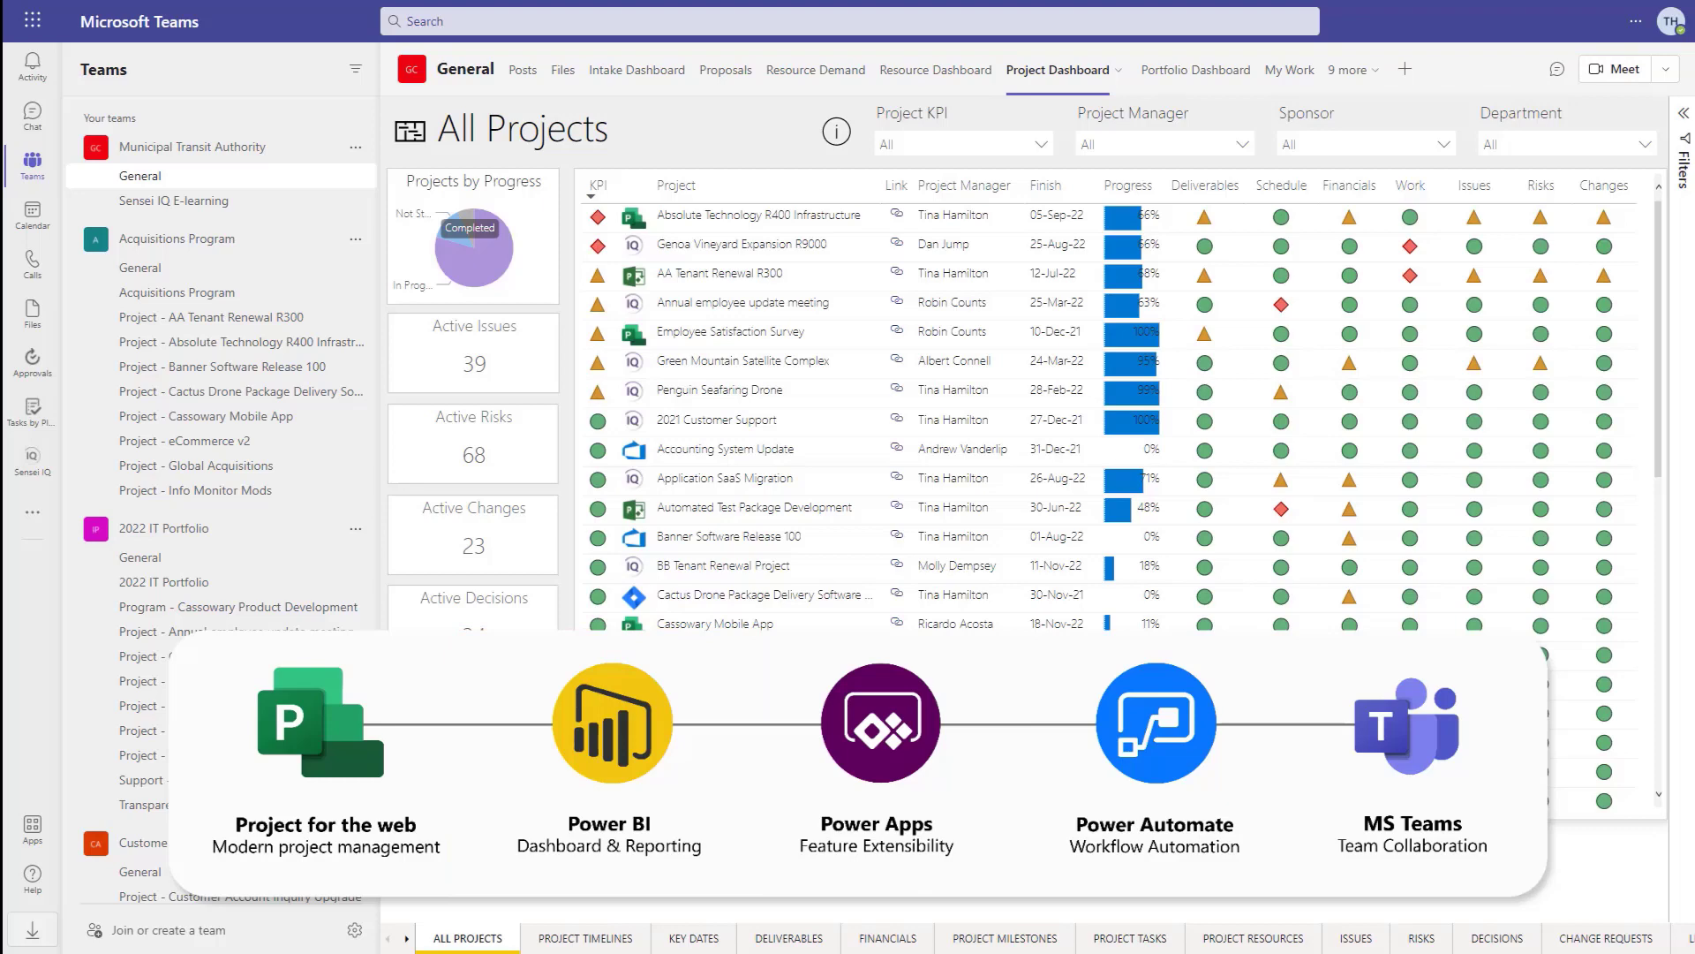
# Open the Risks tab of the Project - Absolute Technology R400 channel.
pyautogui.click(241, 341)
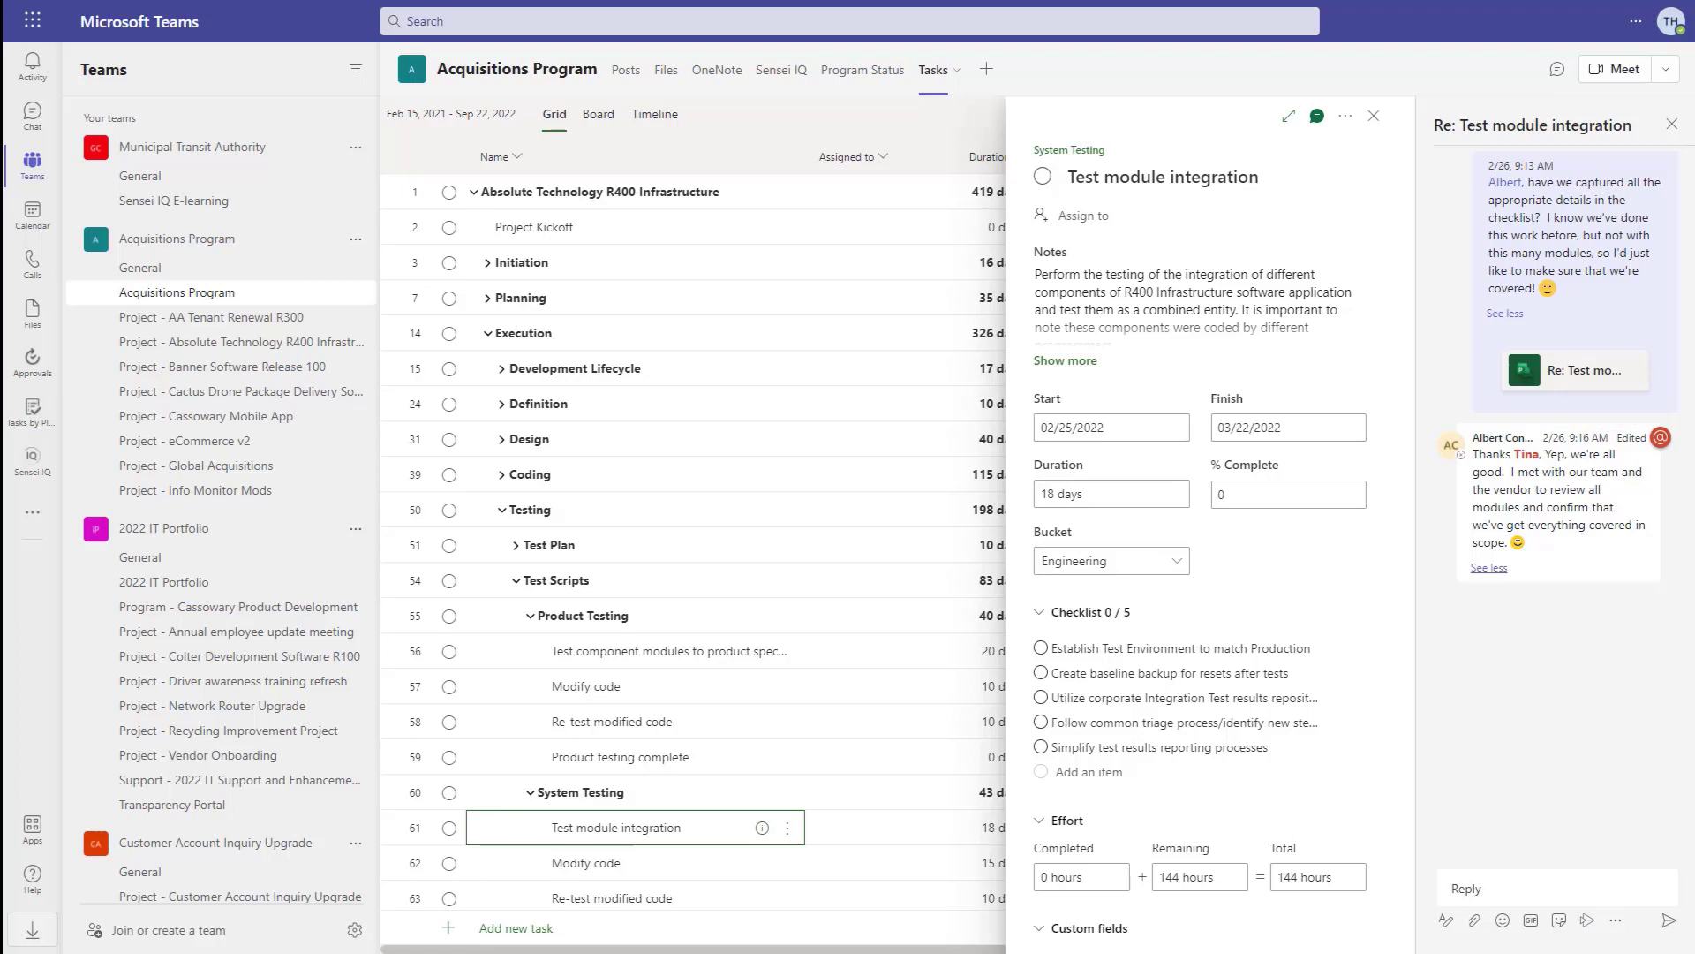
pyautogui.click(1501, 888)
pyautogui.write('@Al')
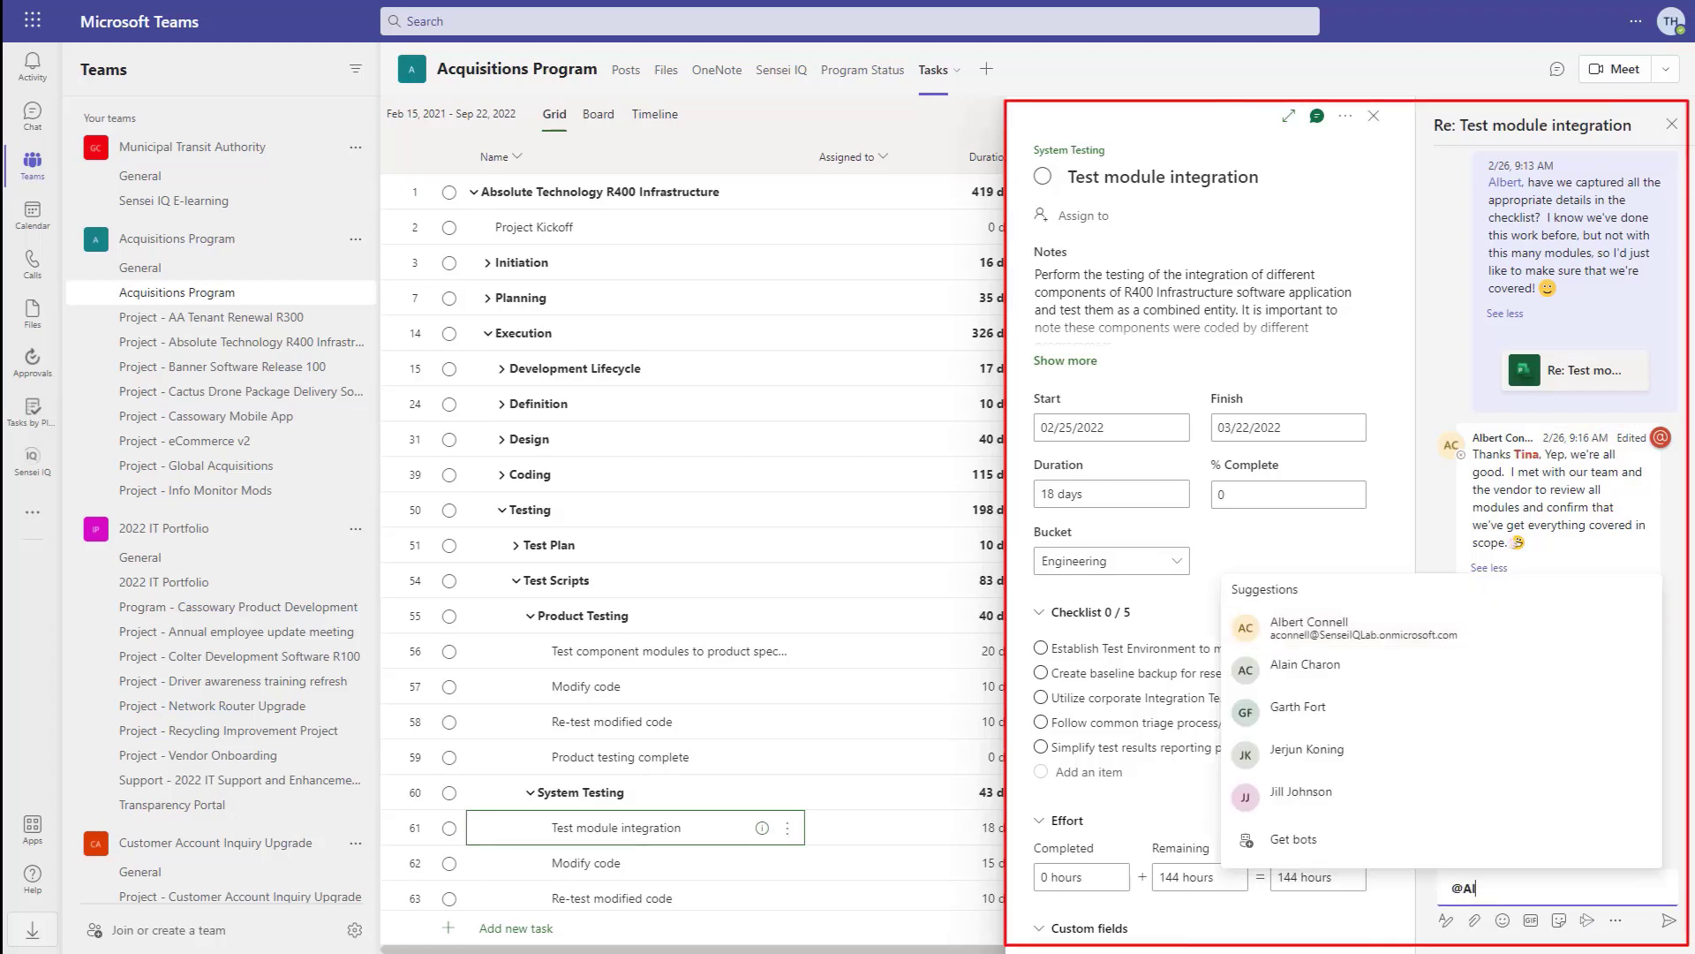
pyautogui.write('b')
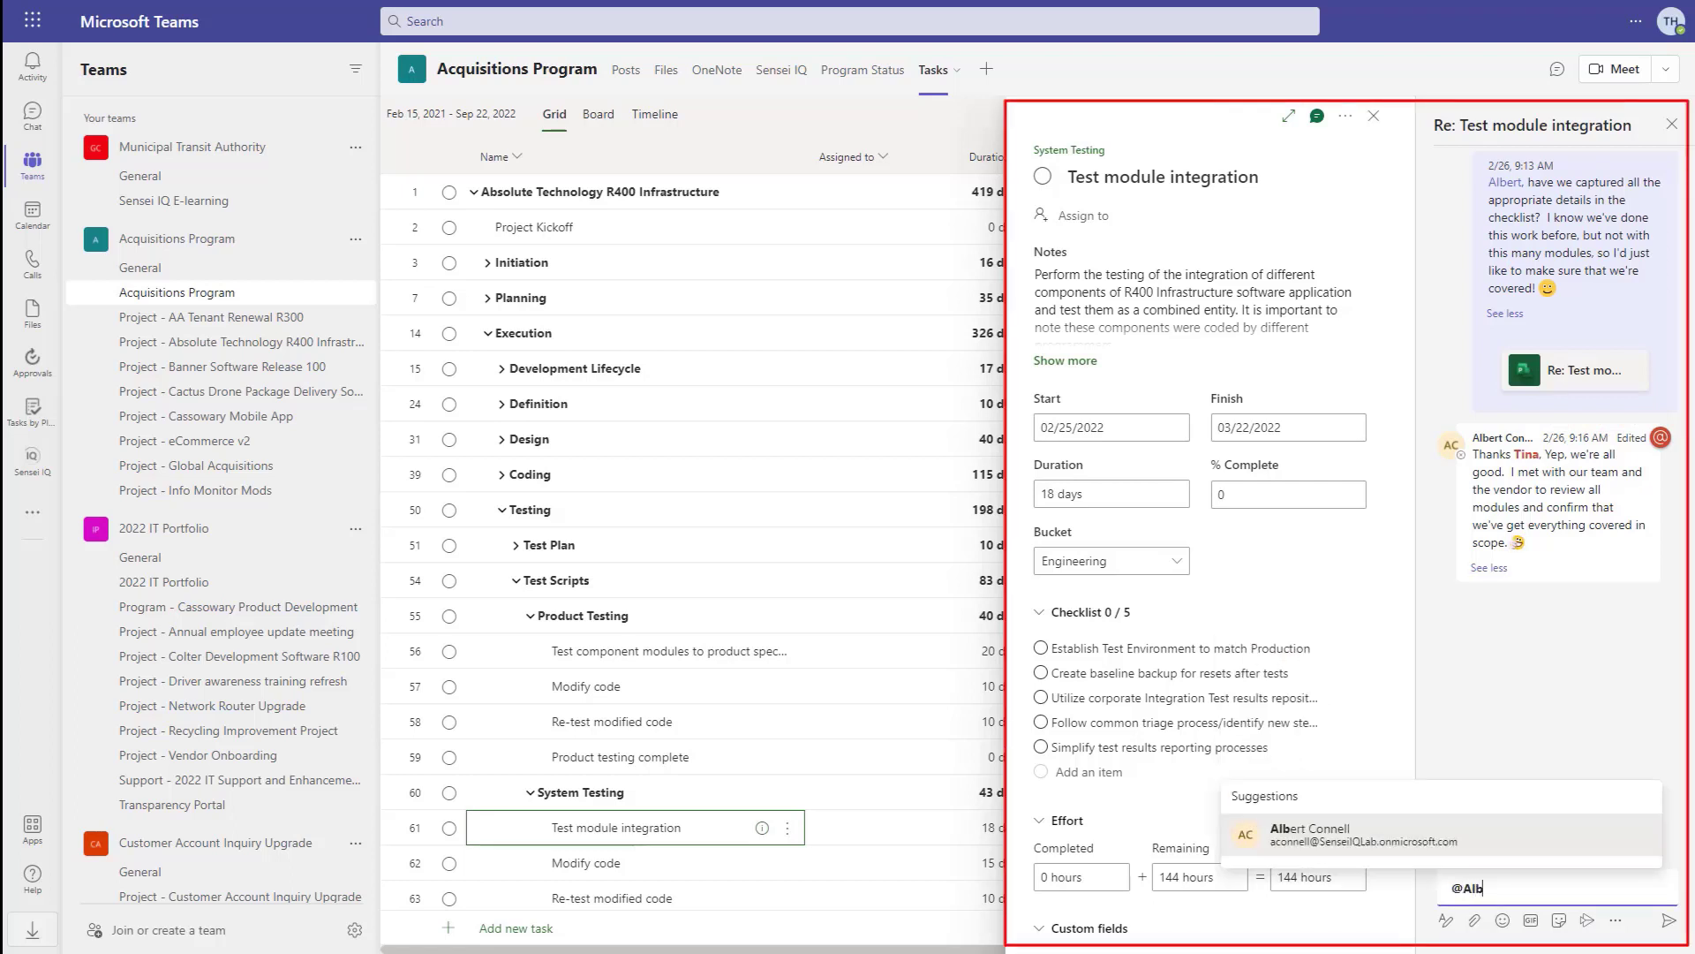
pyautogui.press('Return')
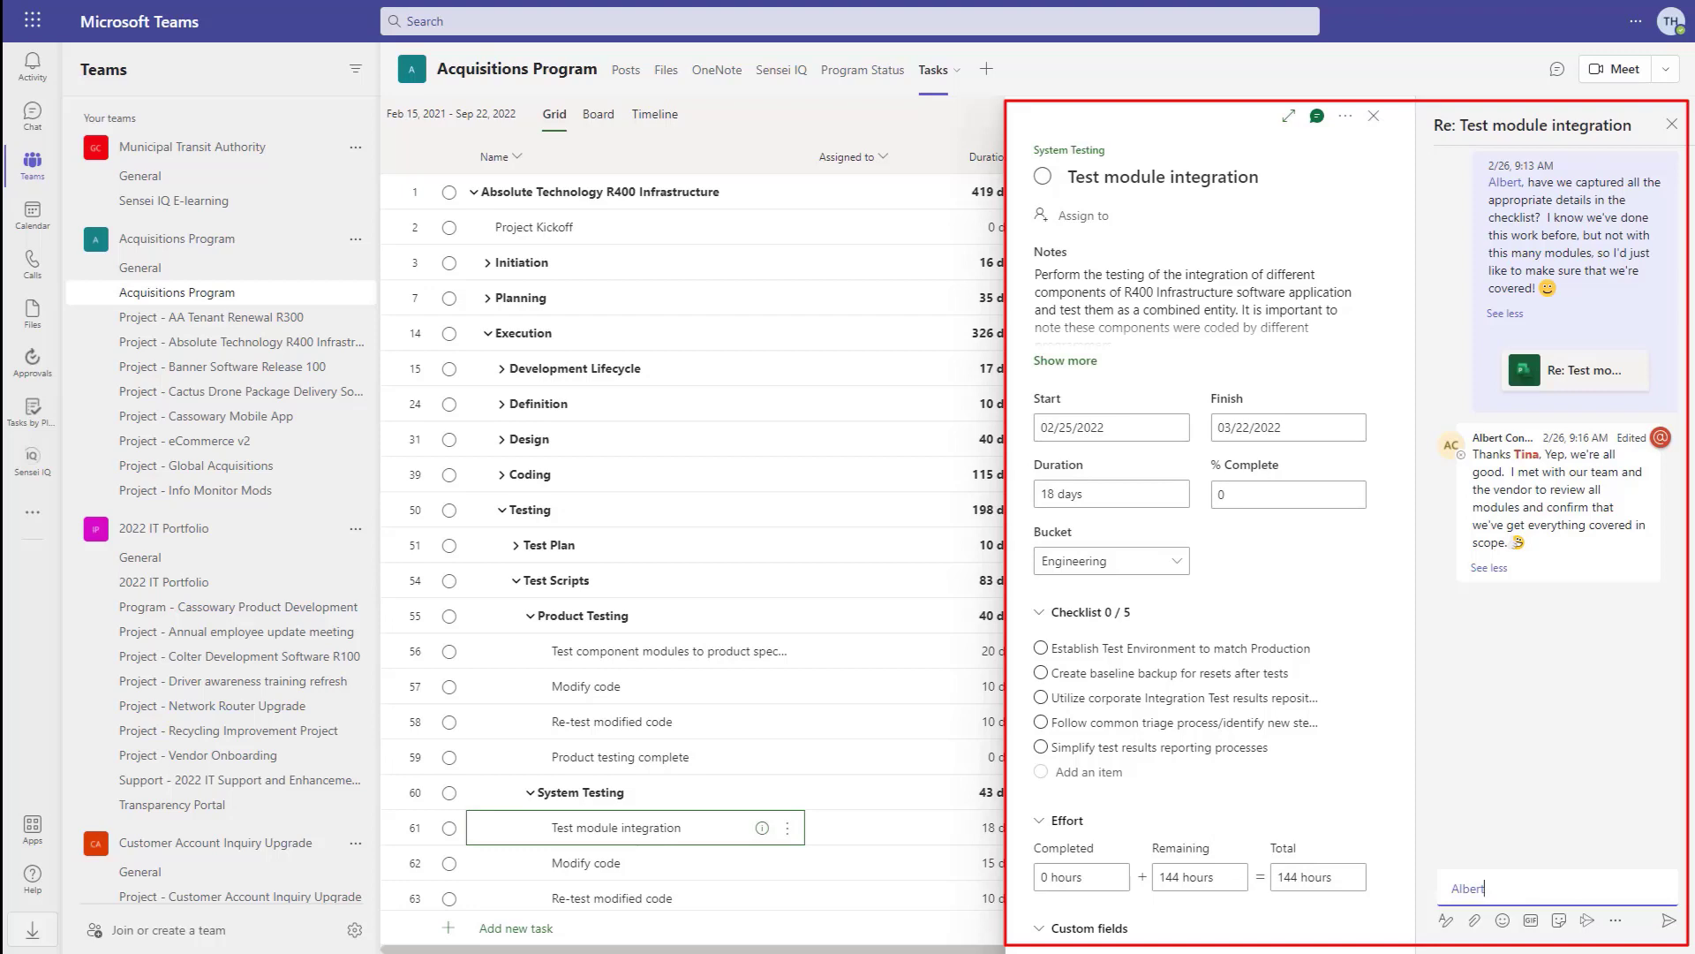
pyautogui.write(', thanks.')
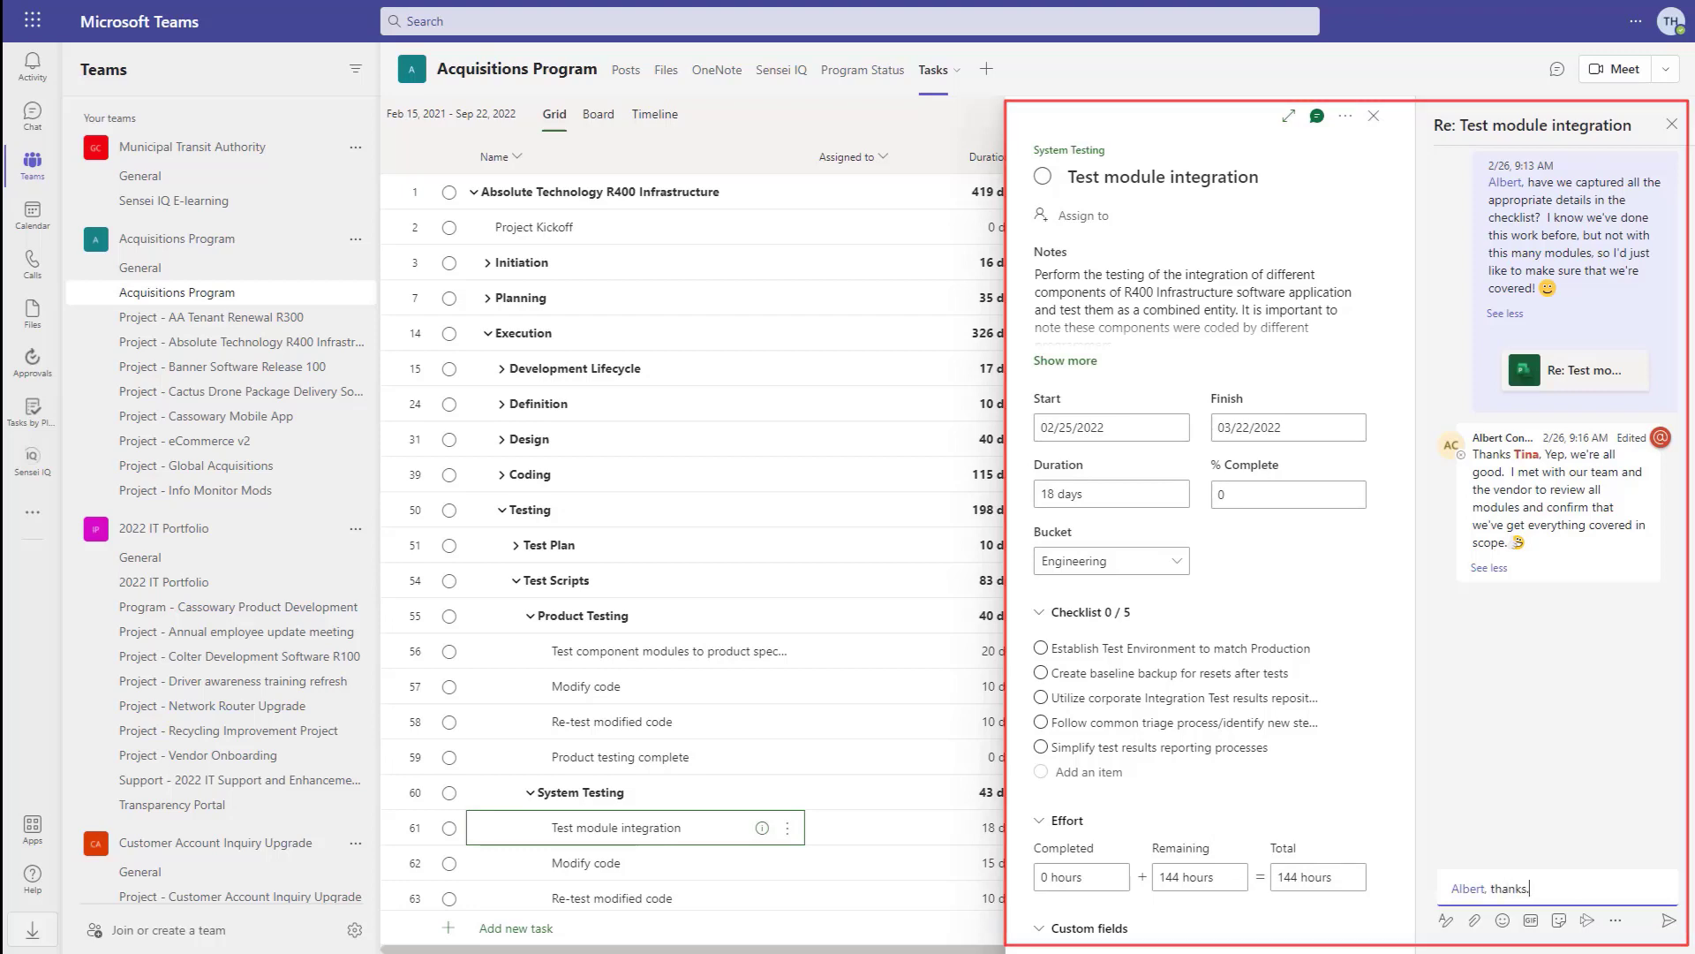
pyautogui.press('Return')
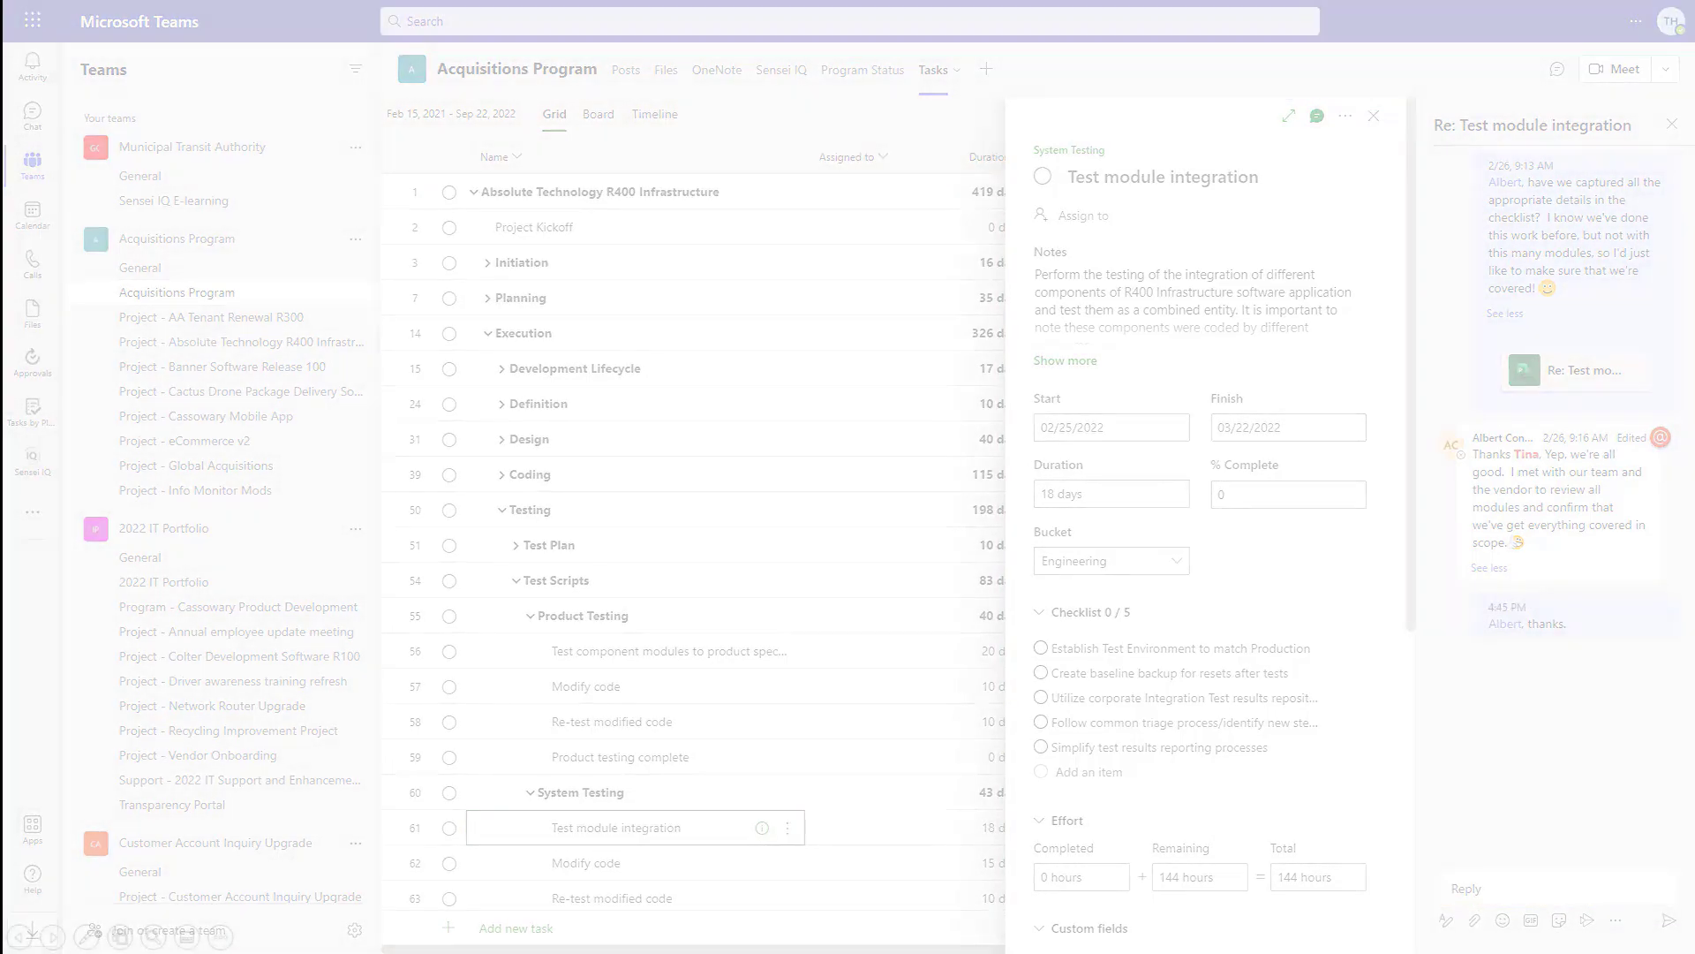